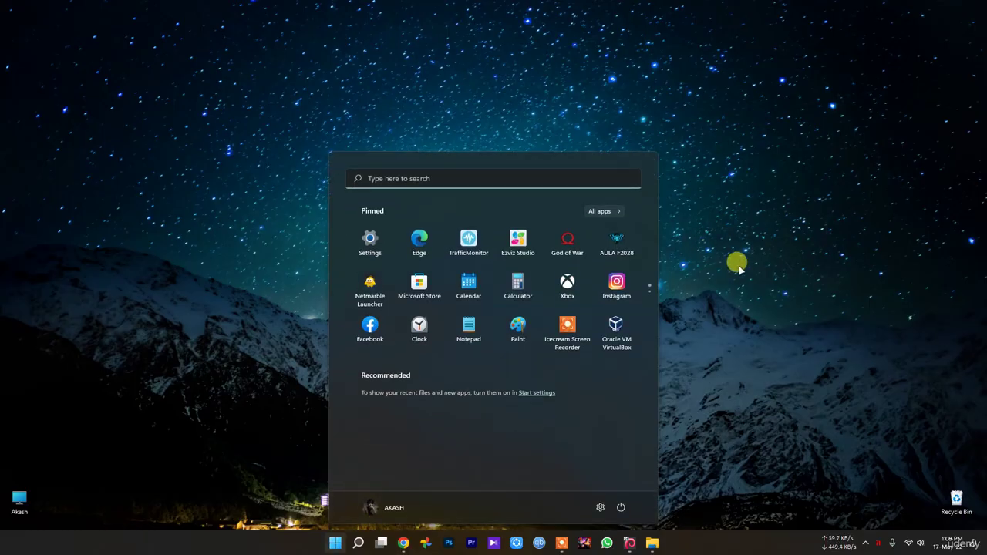
left_click(799, 277)
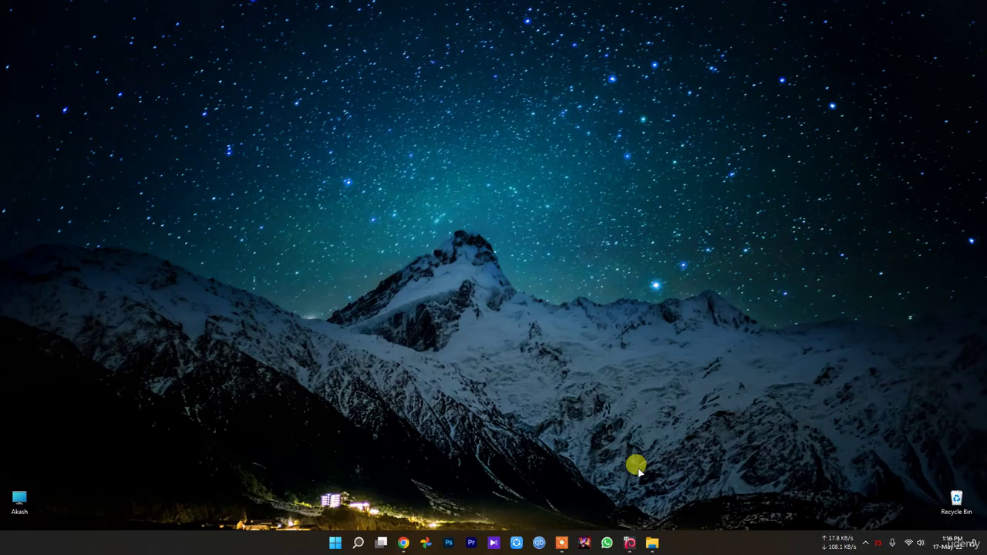
left_click(630, 543)
left_click(630, 543)
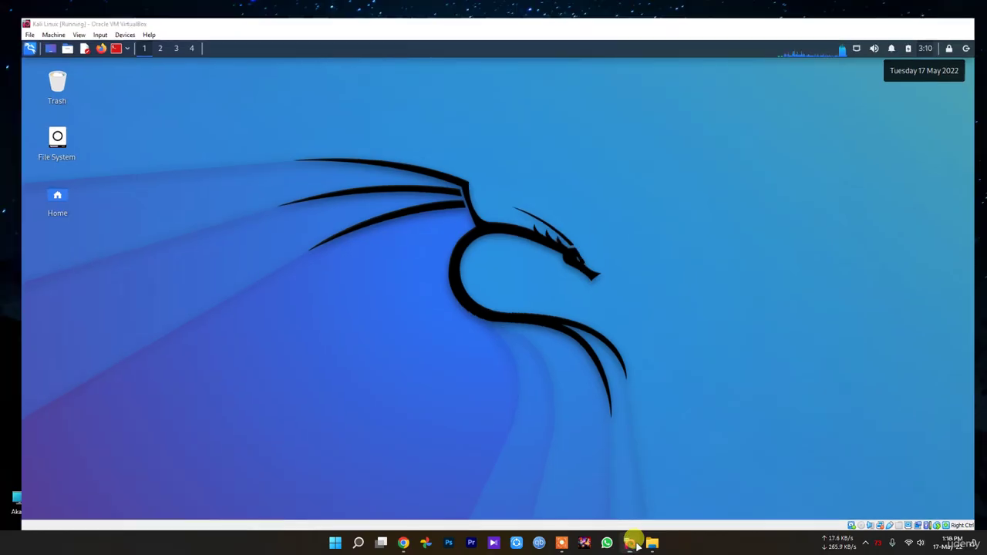
mouse_move(634, 540)
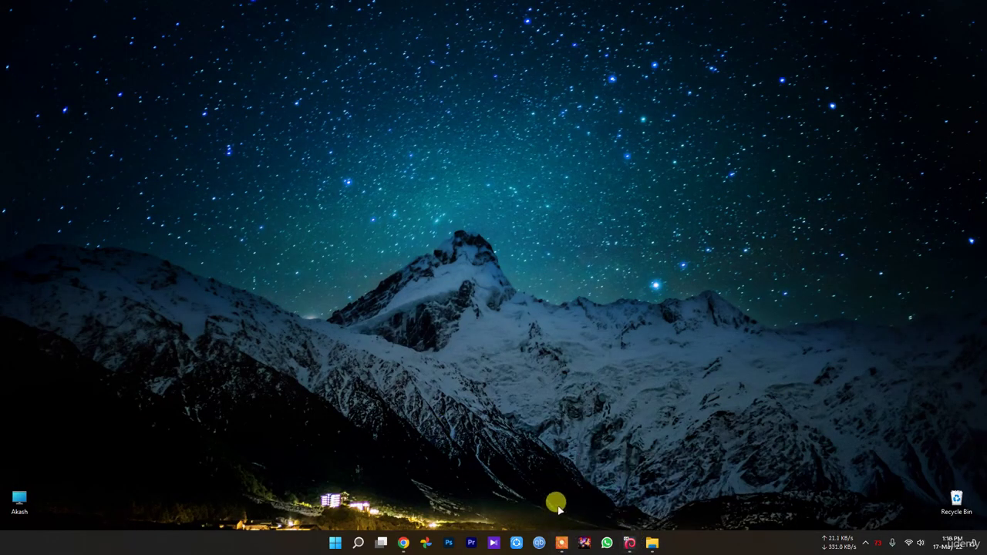
Check the memory usage graph in Task Manager's performance view, and close Task Manager.
right_click(335, 543)
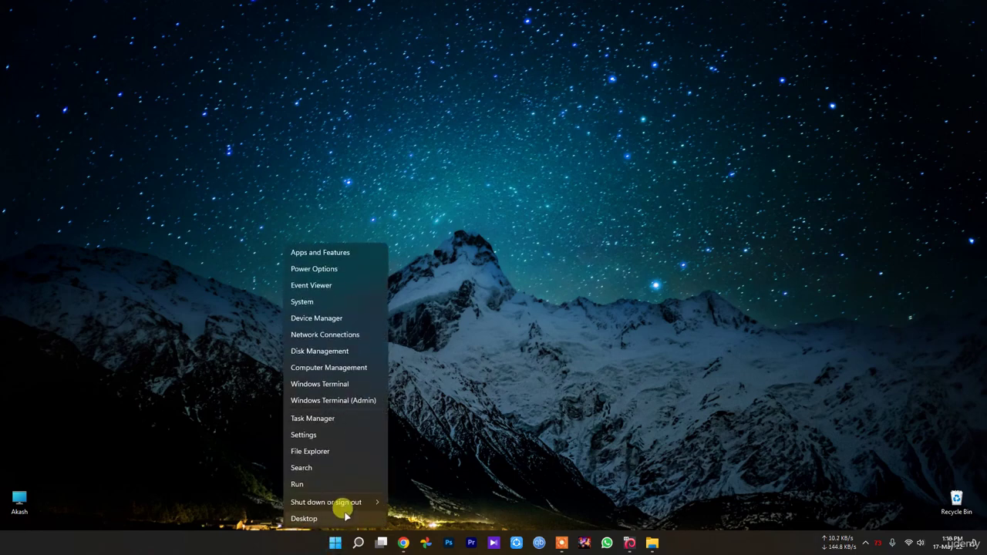
left_click(309, 417)
left_click(301, 85)
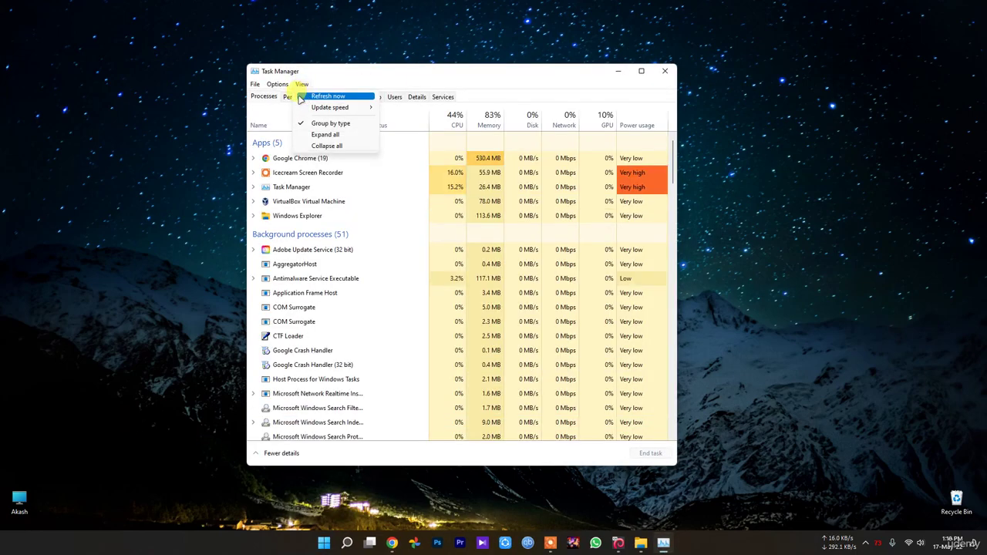
left_click(288, 96)
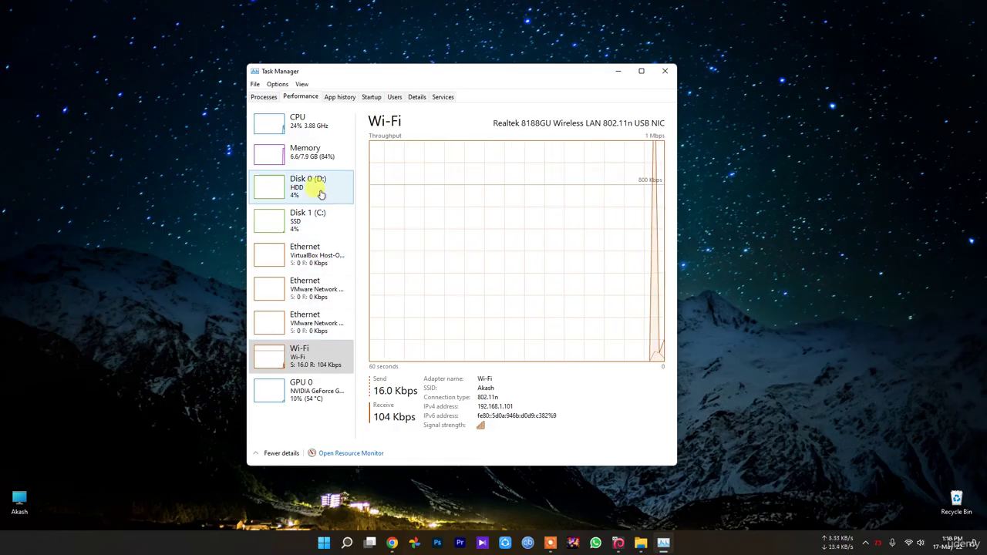
left_click(312, 153)
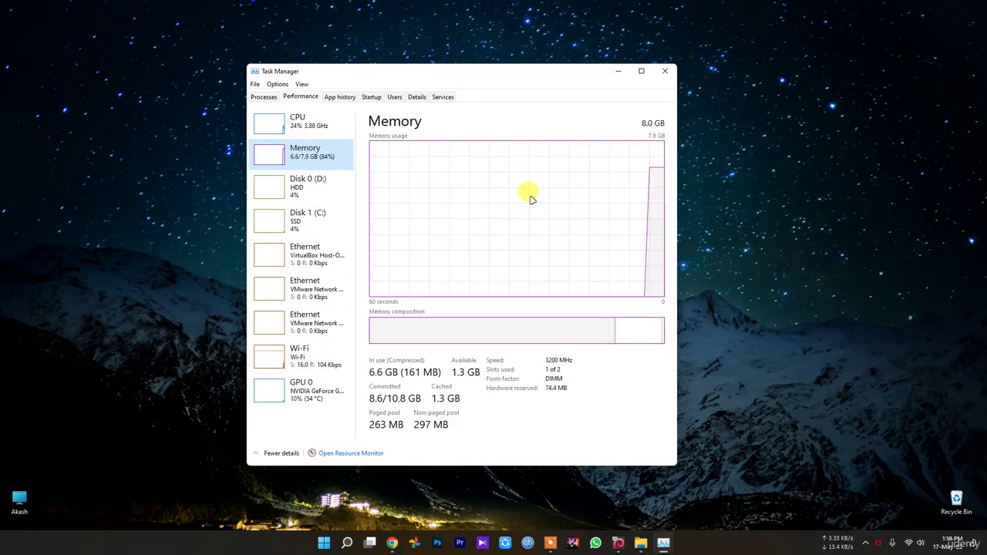
left_click(665, 71)
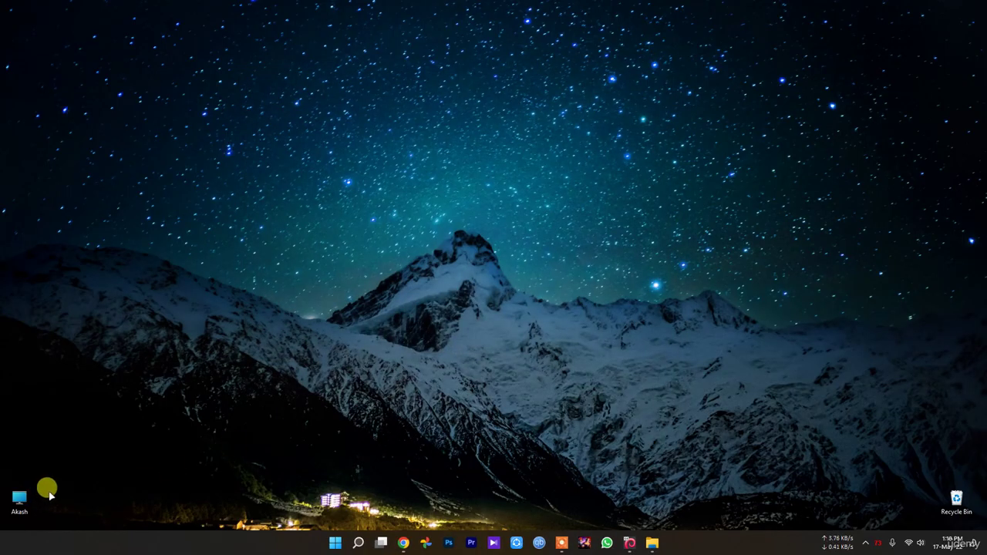
Browse the contents of the D: and C: drives in File Explorer, returning to the drive overview.
double_click(20, 500)
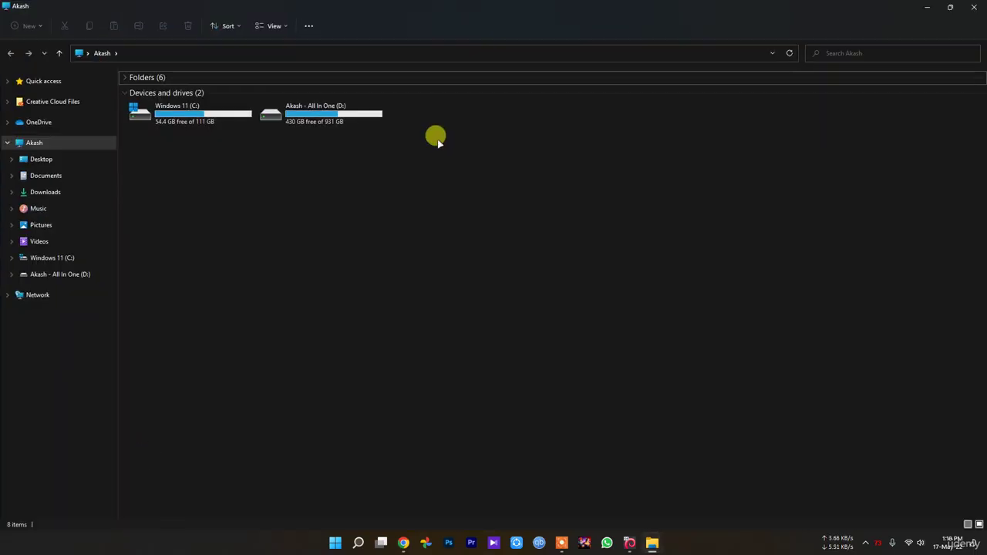
double_click(345, 116)
key("alt+Left")
double_click(198, 117)
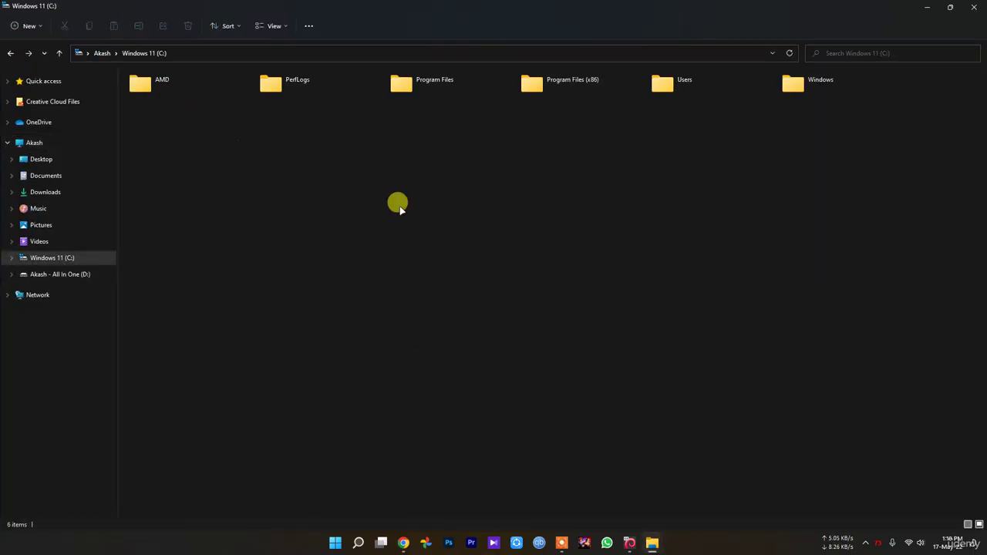
key("alt+Left")
Look through the System page of Windows Settings, and close both Settings and File Explorer.
left_click(336, 546)
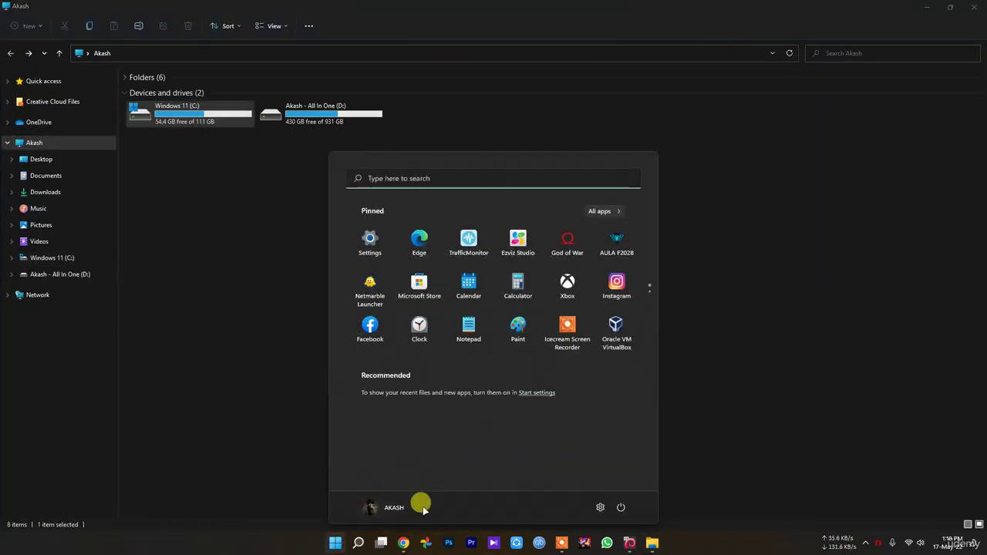
left_click(596, 507)
scroll(378, 332, "down", 5)
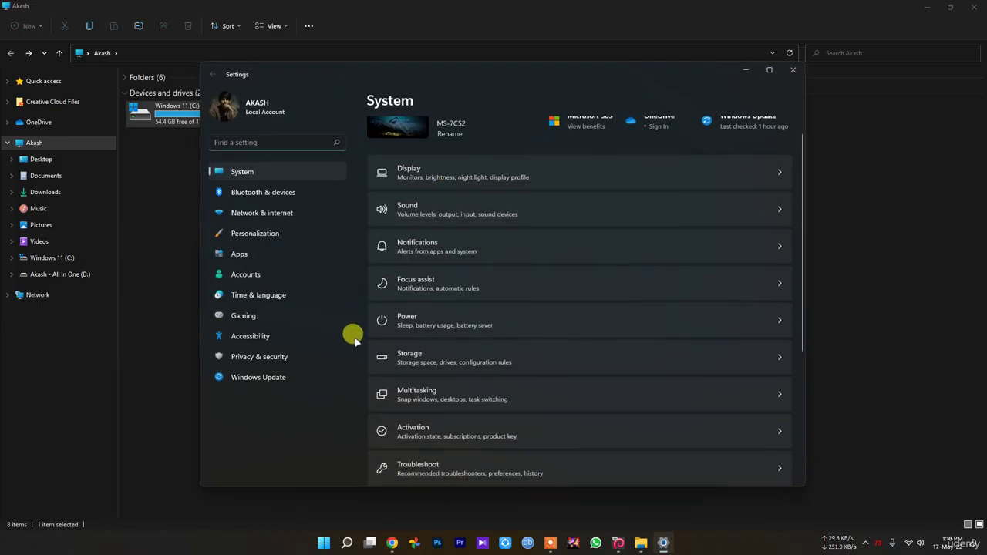
left_click(793, 71)
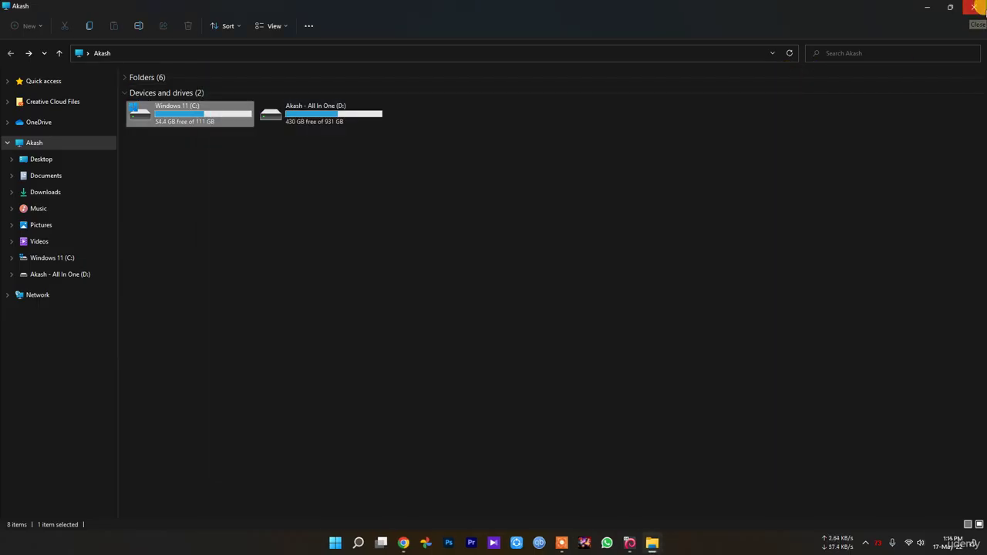
left_click(976, 6)
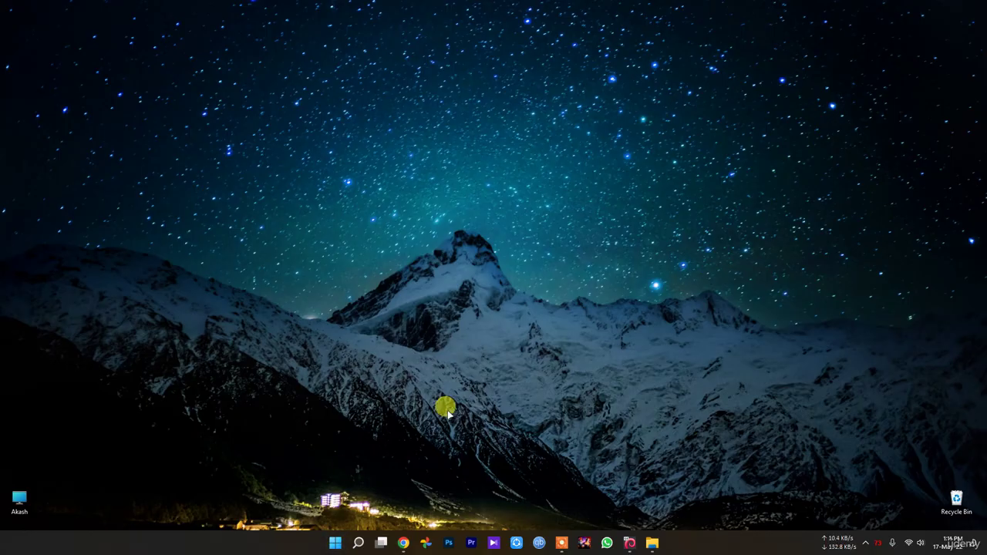
Open the startup apps list in Task Manager and widen its Name column to show the full app names.
right_click(335, 545)
left_click(316, 417)
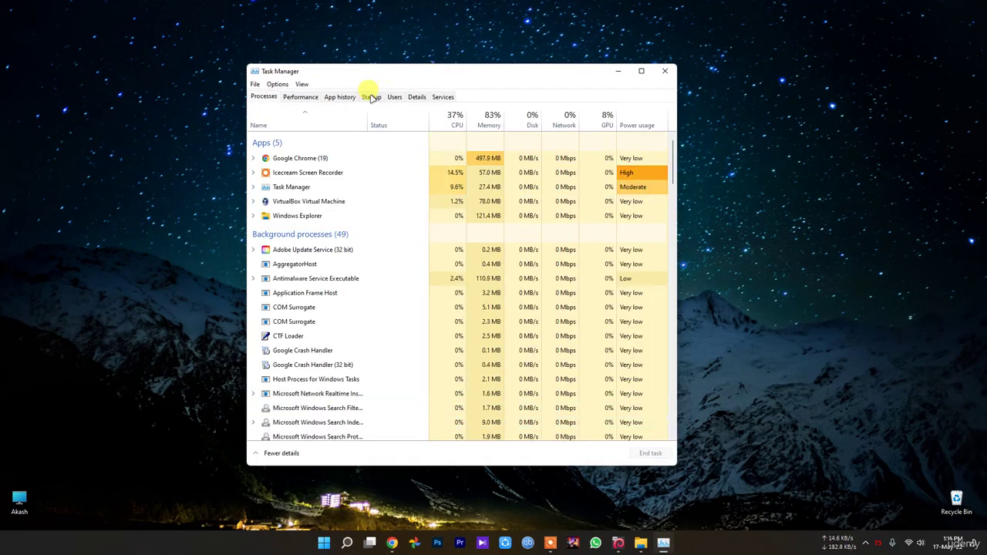
left_click(372, 96)
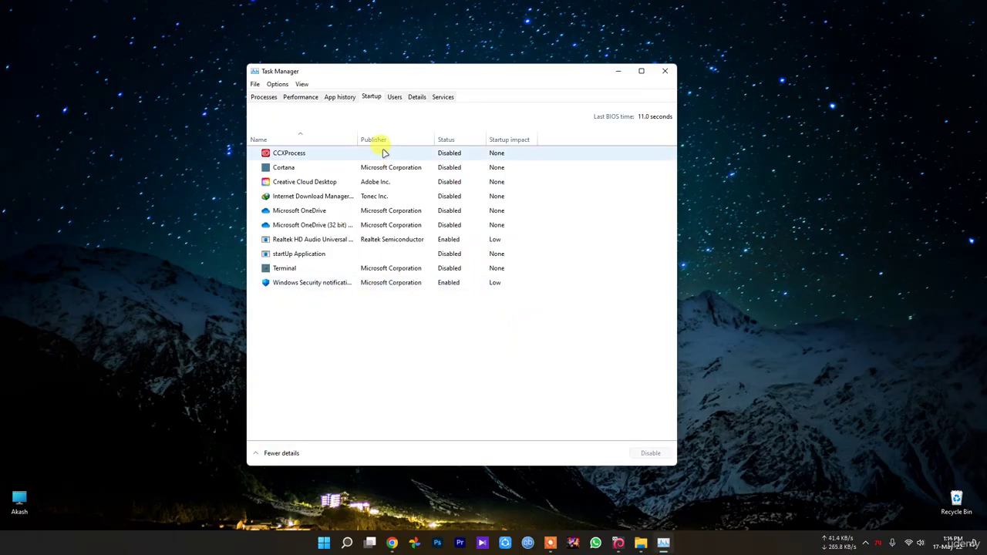
left_click_drag(357, 139, 388, 139)
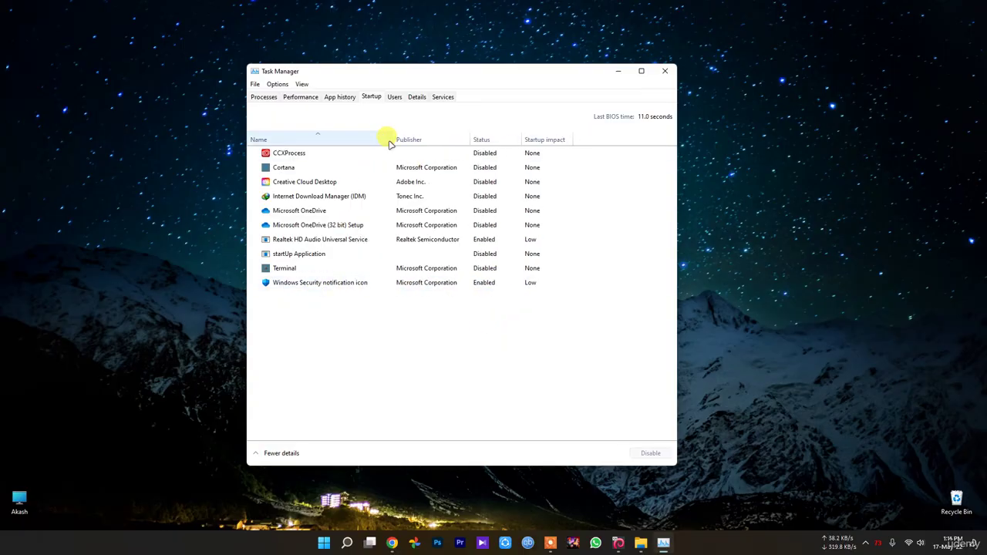
Review the startup entries from Windows Security notification icon up to Cortana, and close Task Manager.
left_click(332, 286)
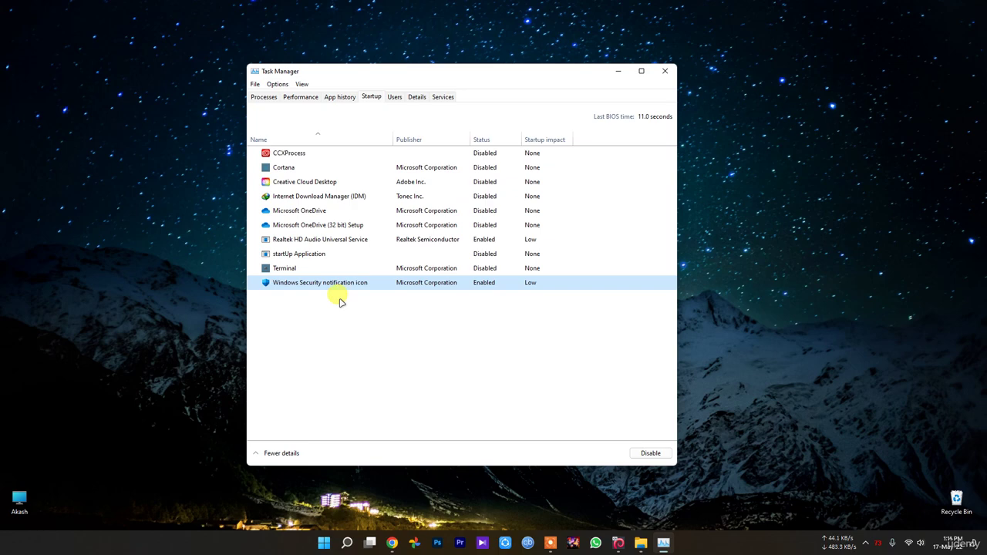
left_click(382, 241)
left_click(313, 224)
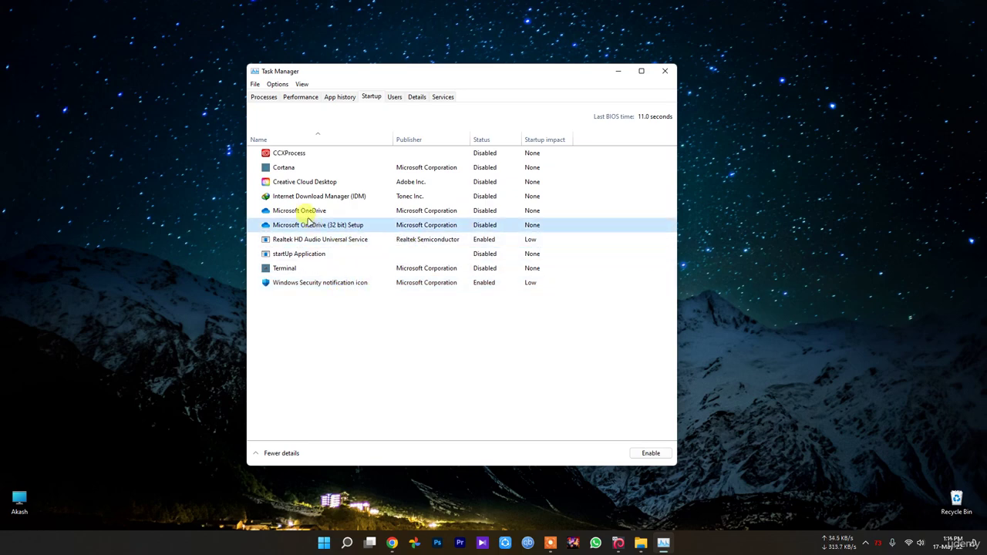
left_click(304, 212)
left_click(297, 197)
left_click(287, 182)
left_click(284, 167)
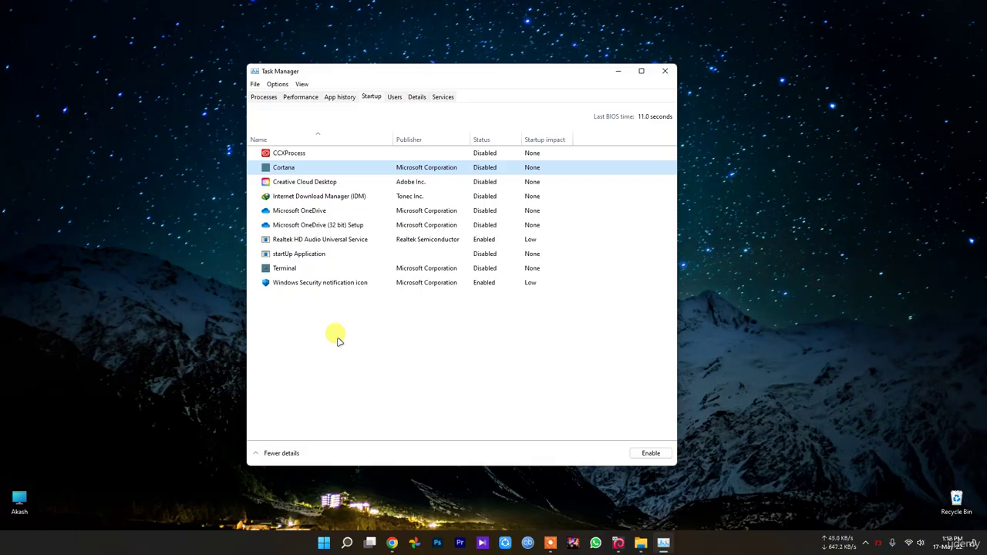
left_click(665, 71)
Search Windows Settings for "accoun" and open Account privacy settings.
left_click(324, 543)
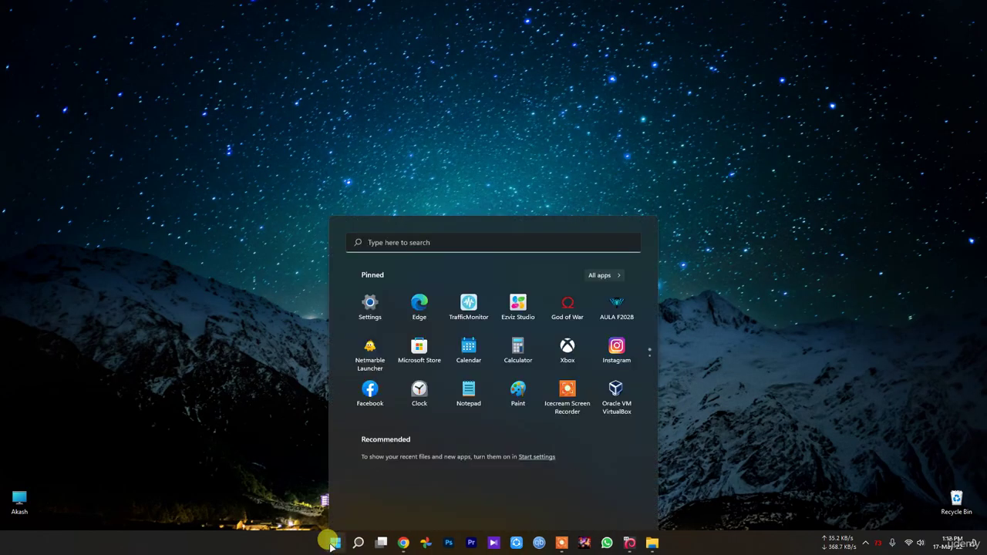
left_click(600, 508)
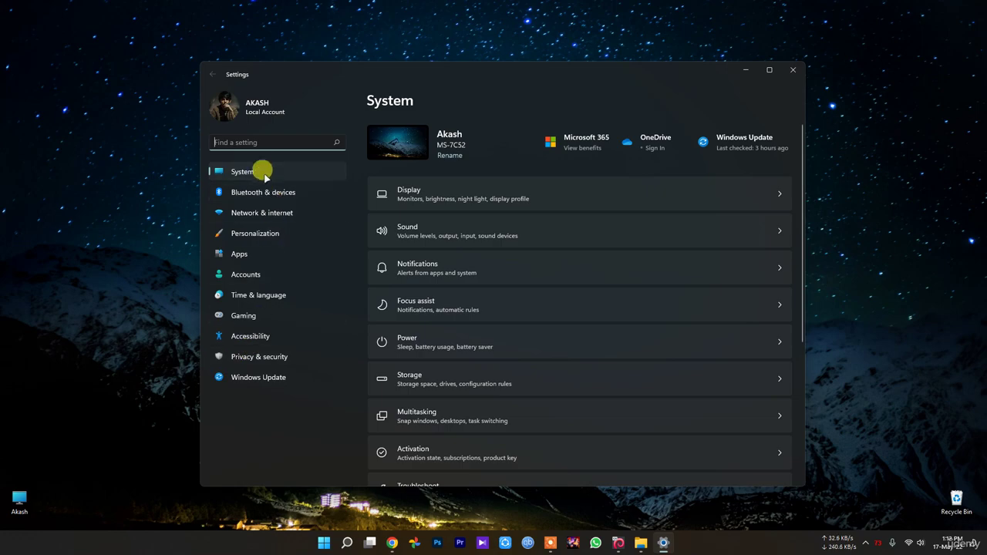
left_click(264, 150)
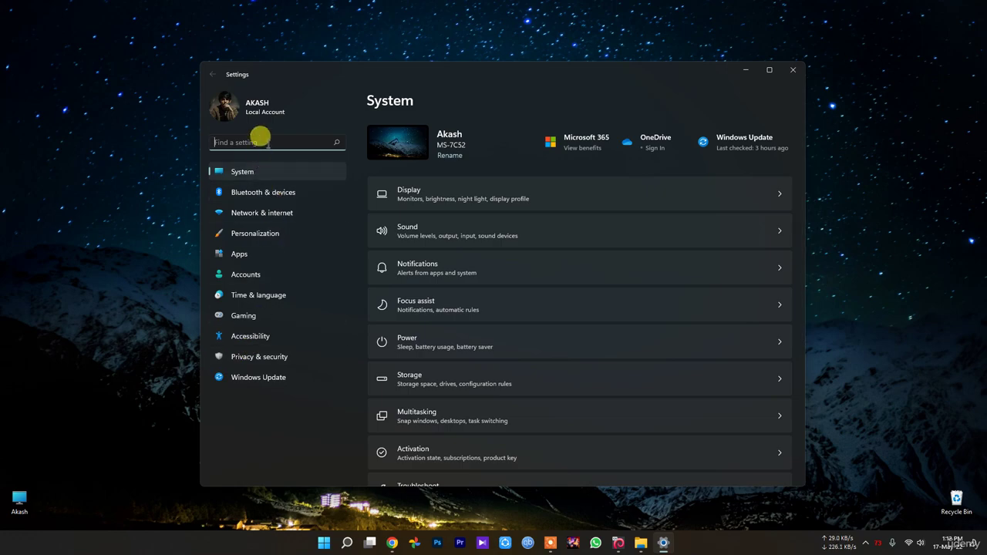
type("accoun")
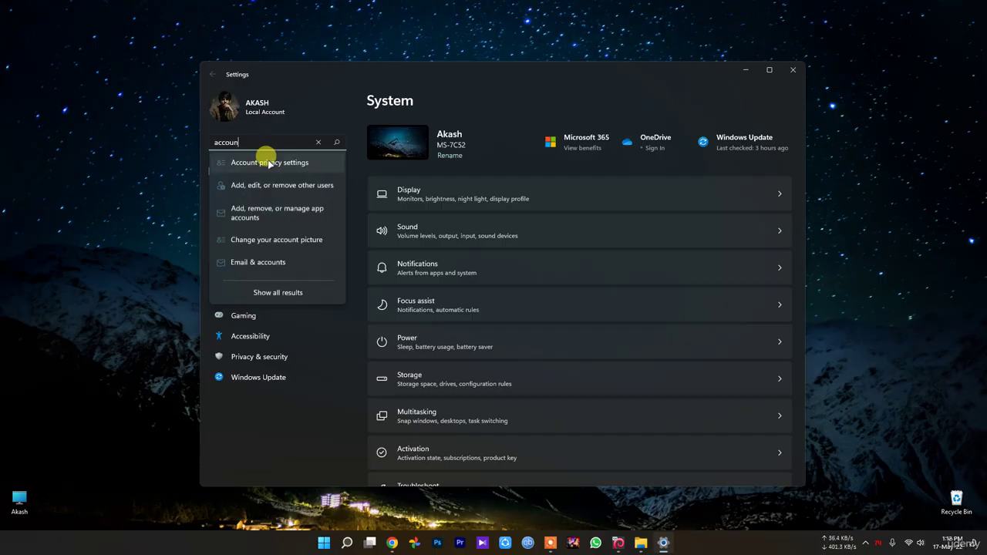
left_click(266, 162)
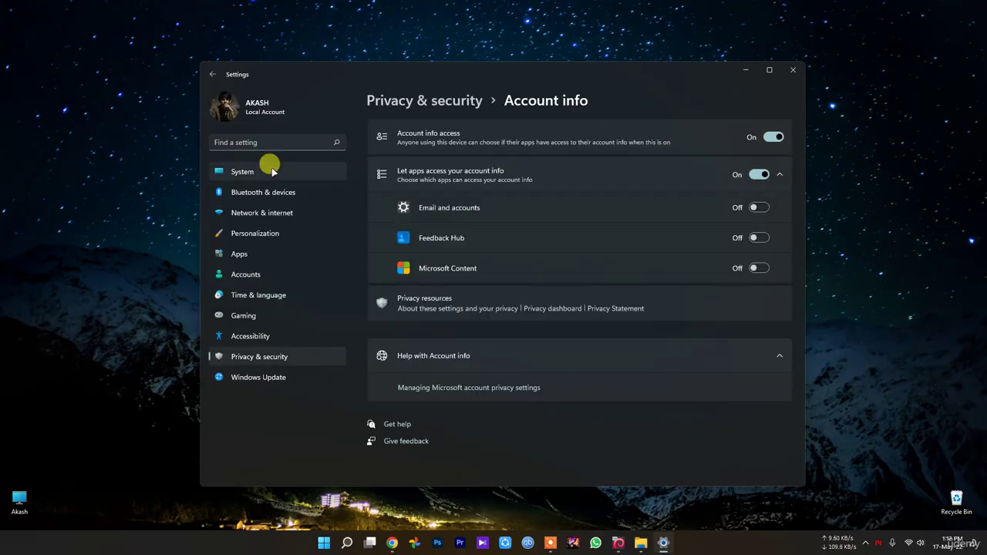
Search Settings for "restart", open the matching sign-in options to review the restartable apps setting, and close Settings.
left_click(244, 139)
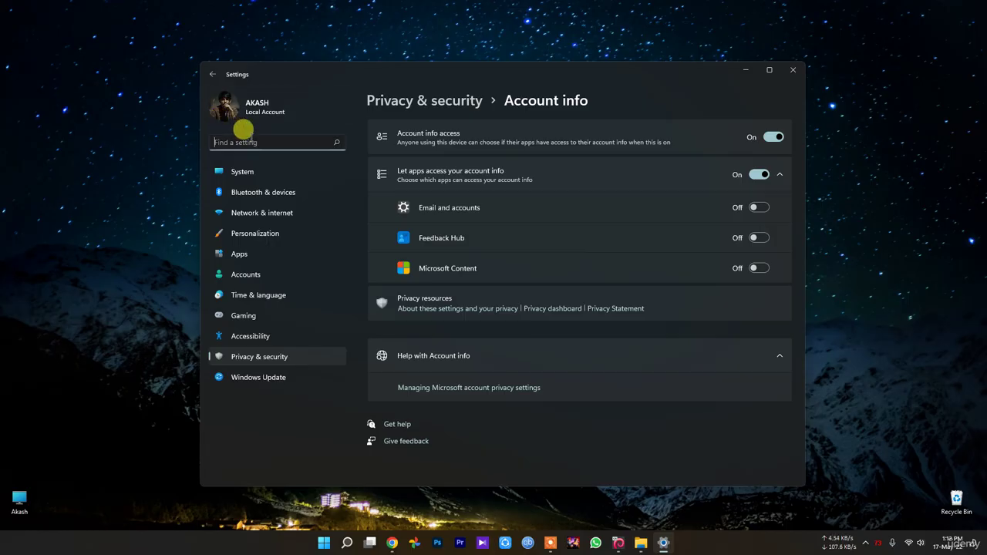
type("res")
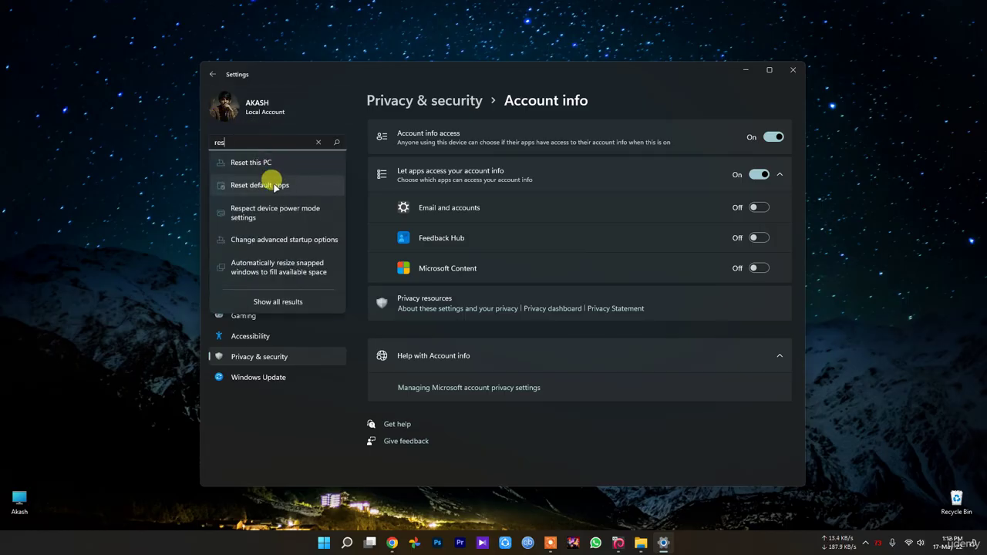
type("tart")
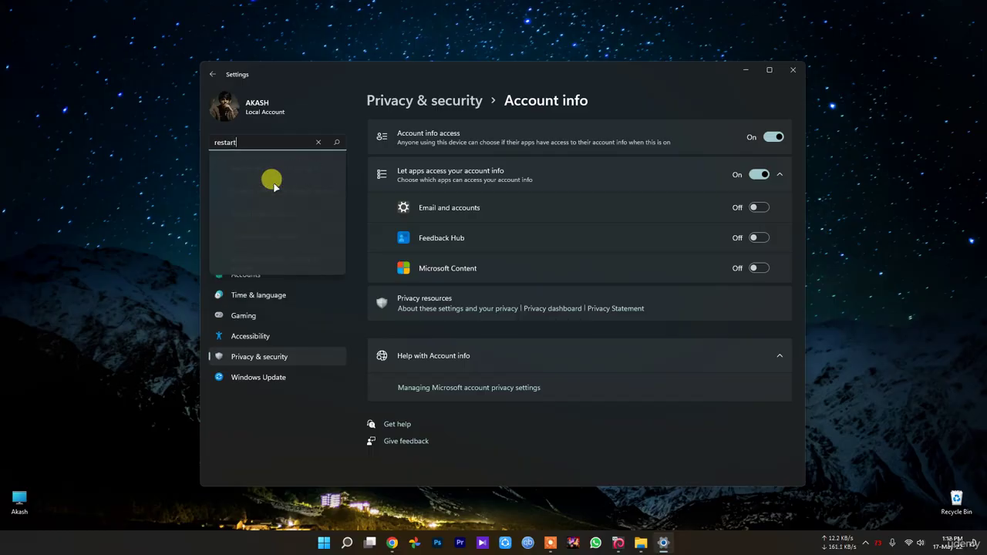
left_click(284, 167)
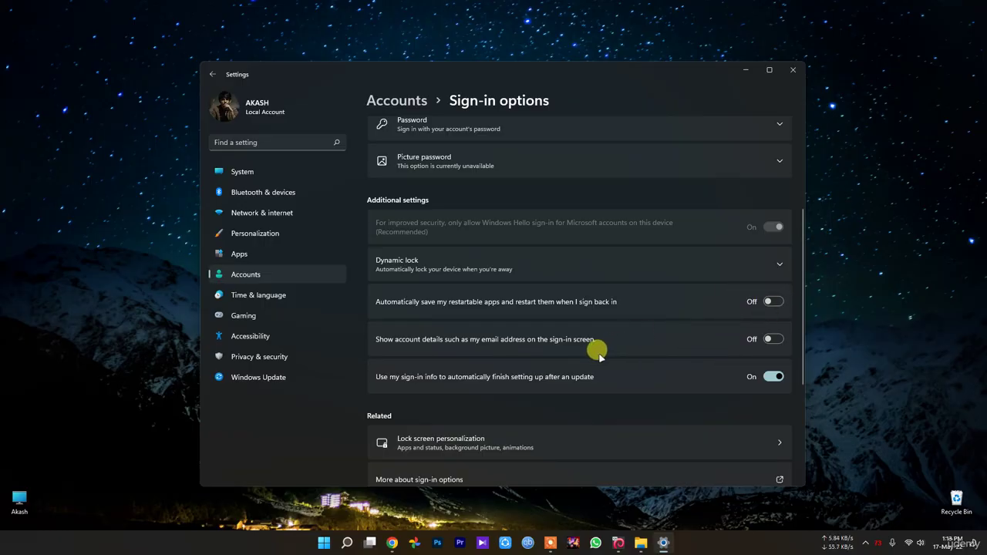
scroll(610, 339, "up", 3)
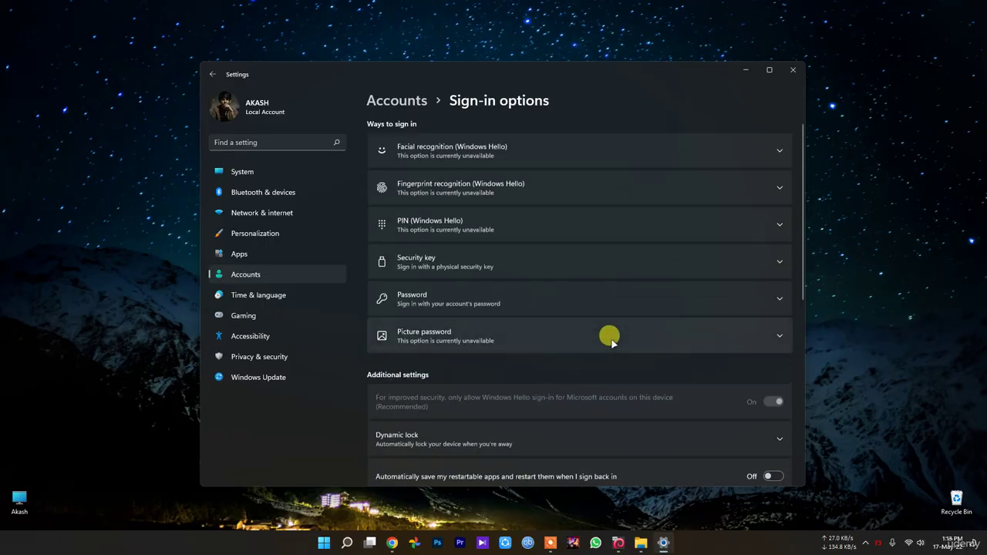
left_click(793, 69)
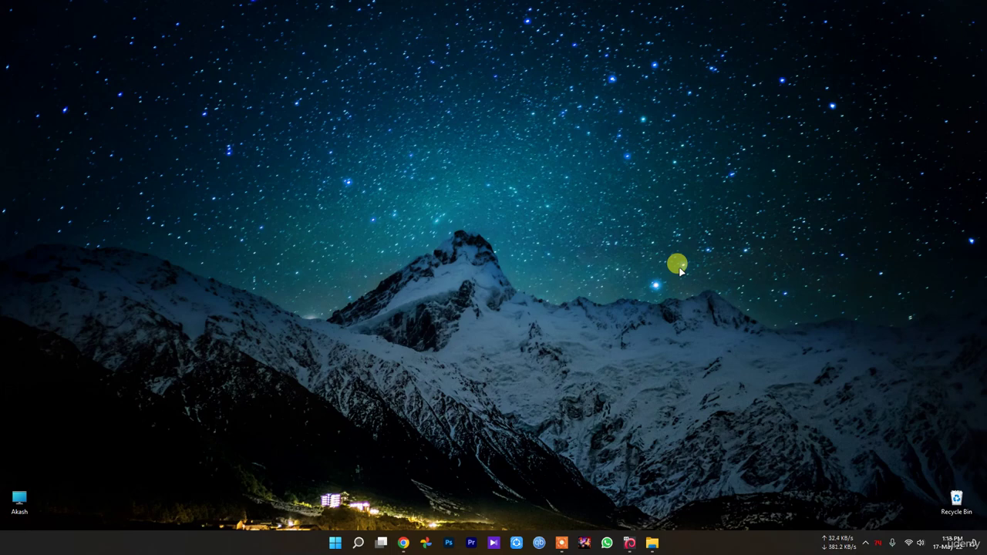
Open the Privacy & security settings and look through the Windows permissions and app permissions categories.
left_click(337, 547)
left_click(595, 506)
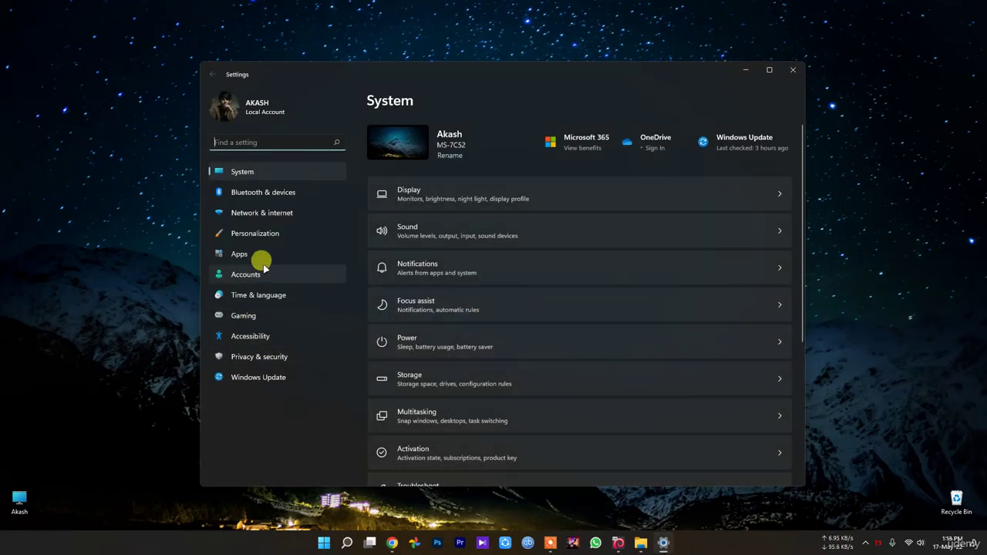
left_click(269, 358)
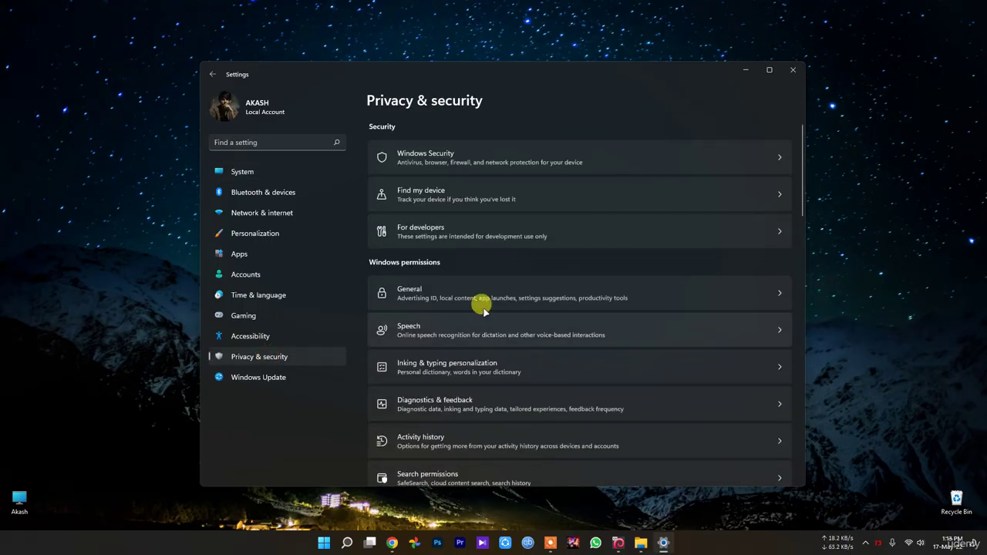
scroll(505, 243, "down", 3)
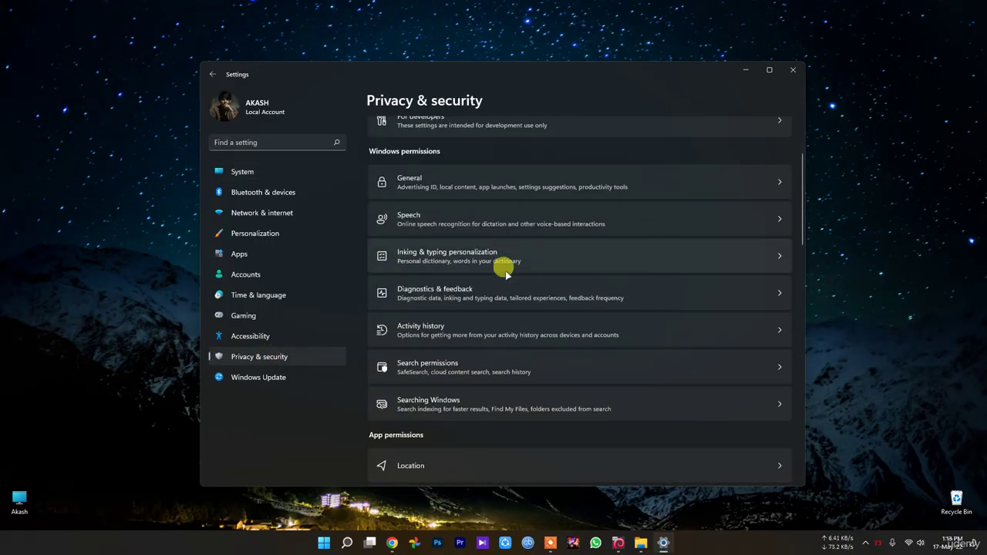
scroll(470, 279, "down", 12)
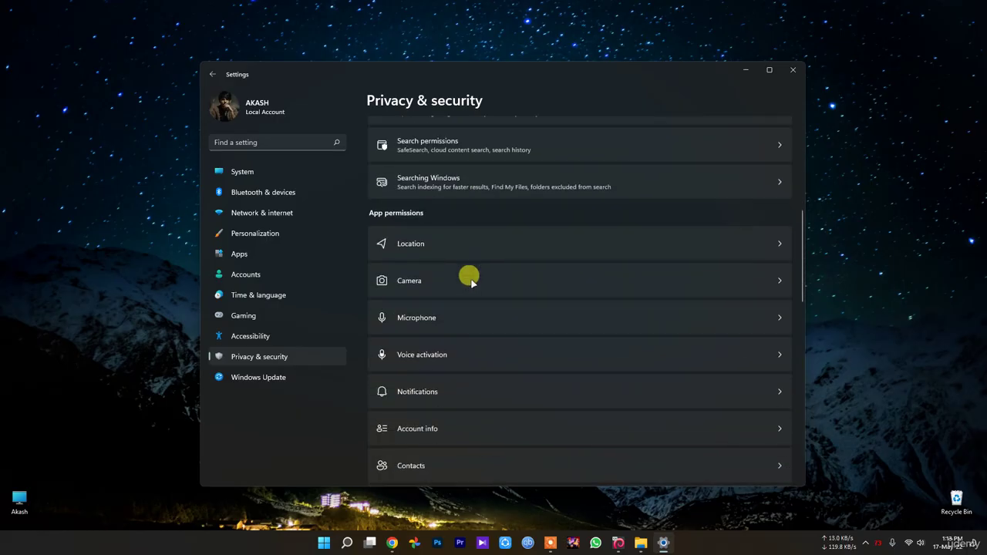
scroll(472, 363, "up", 15)
scroll(471, 382, "down", 2)
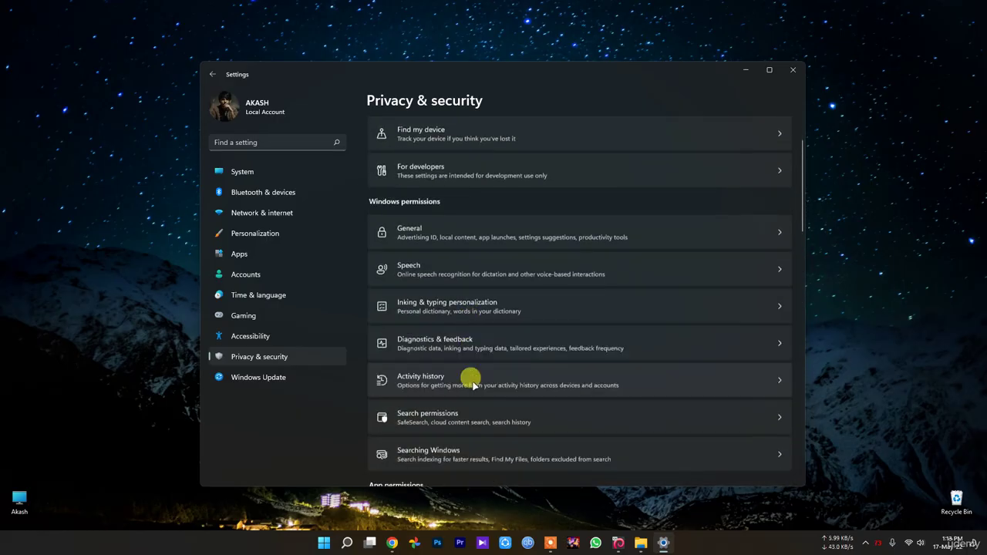
scroll(455, 304, "up", 2)
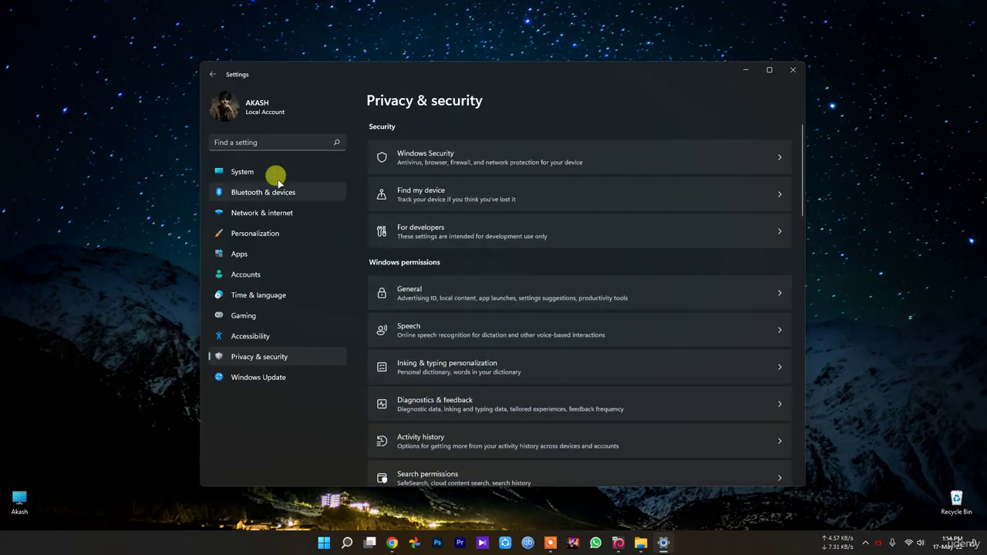
Search Settings for "background app" and clear the search.
left_click(264, 142)
type("ba")
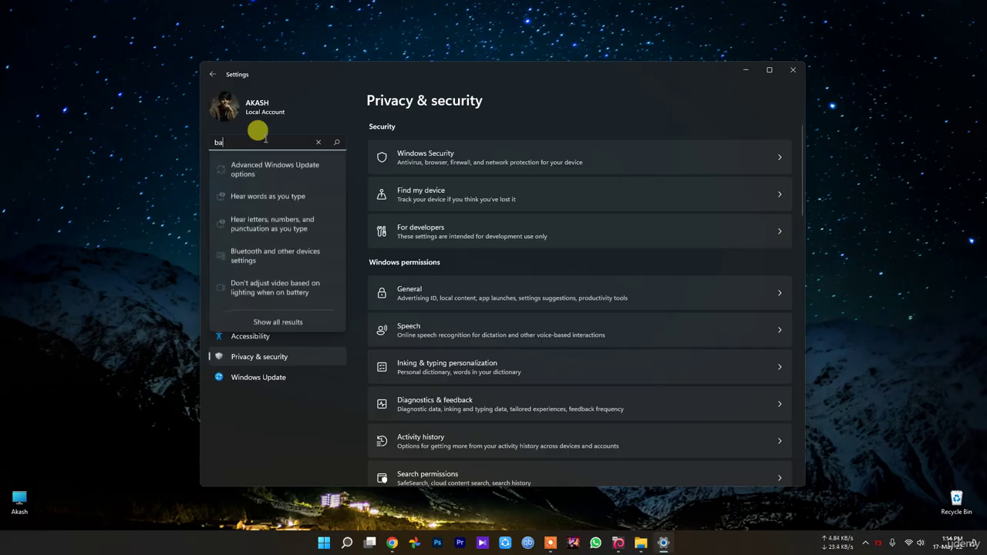
type("ckgr")
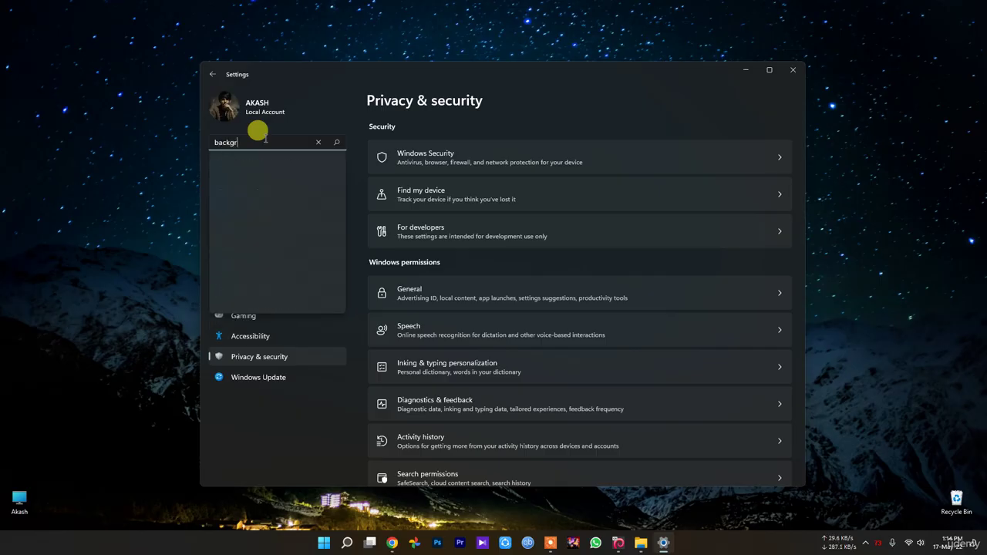
type("oup")
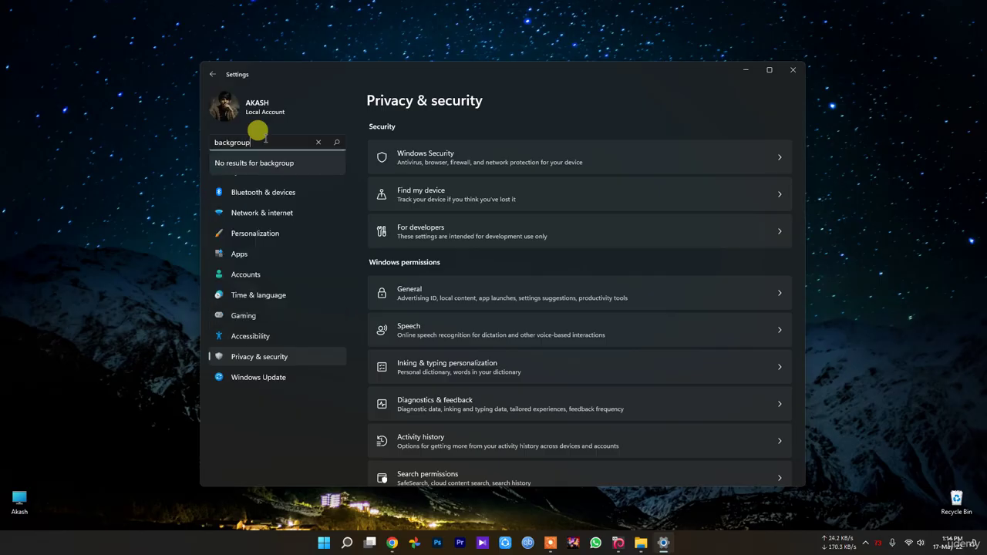
key("BackSpace")
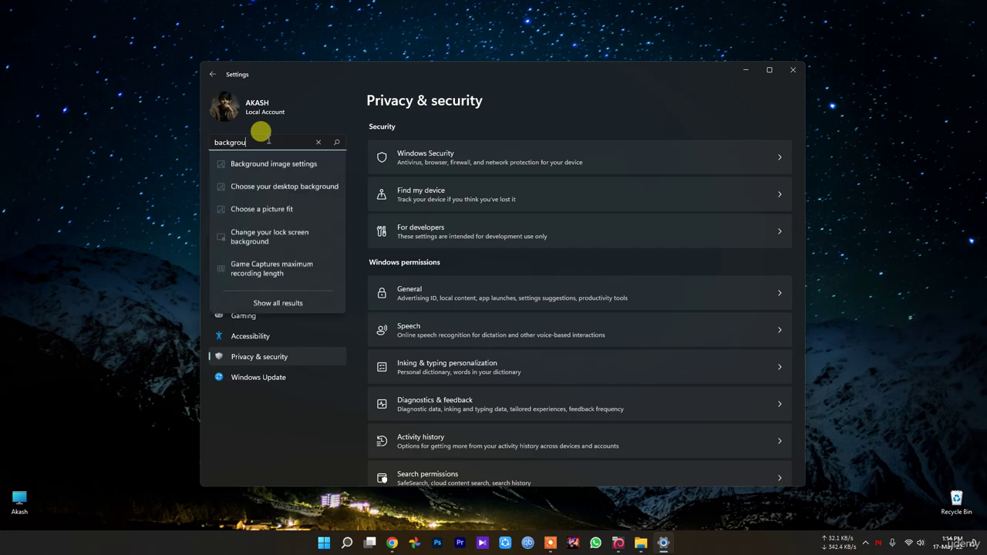
type("d")
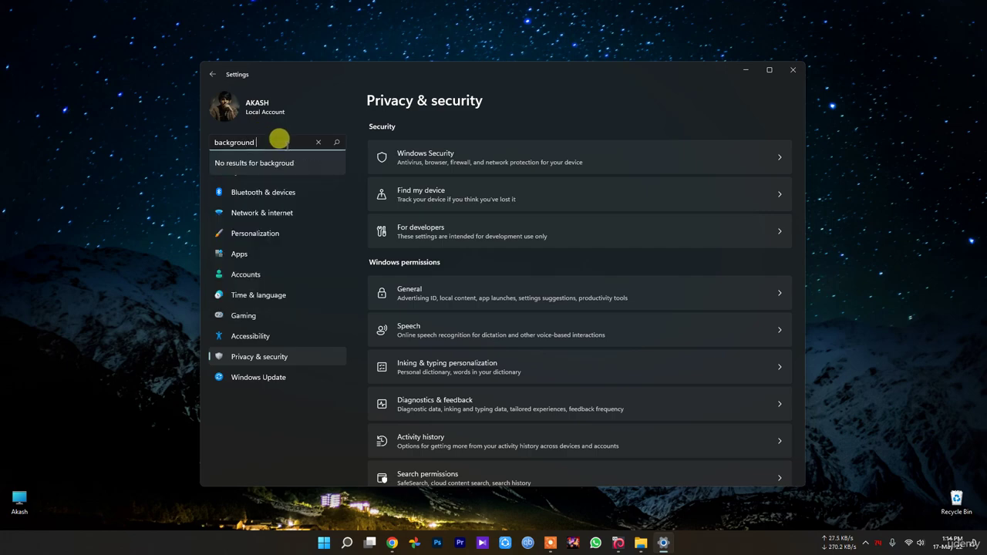
type(" app")
key("Return")
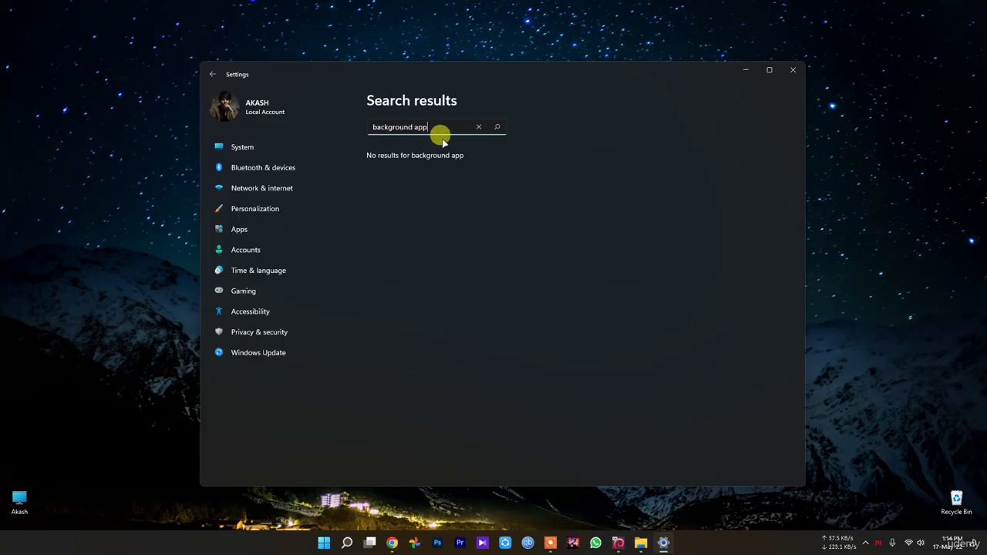
left_click(479, 127)
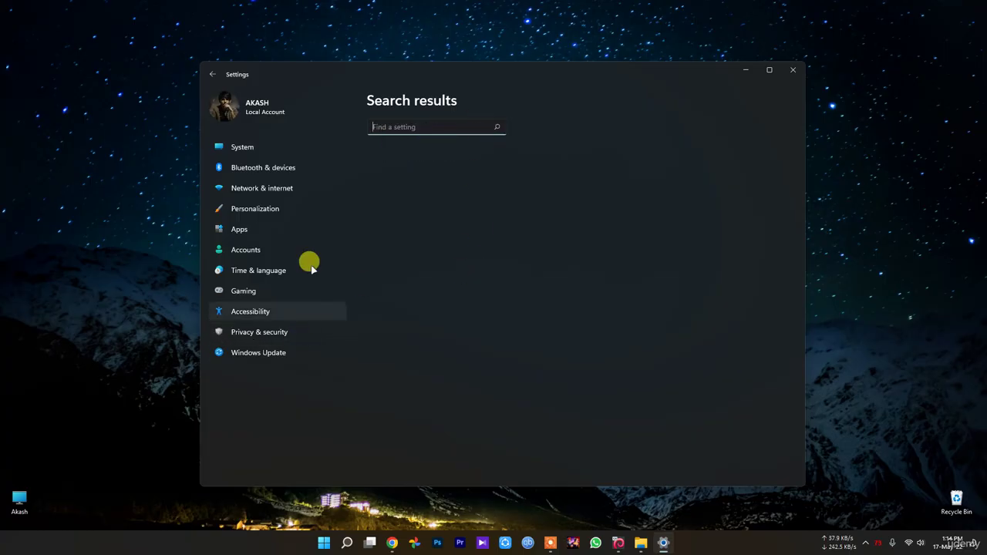
Check the Default apps and Apps & features pages in the Apps settings for background app options.
left_click(276, 332)
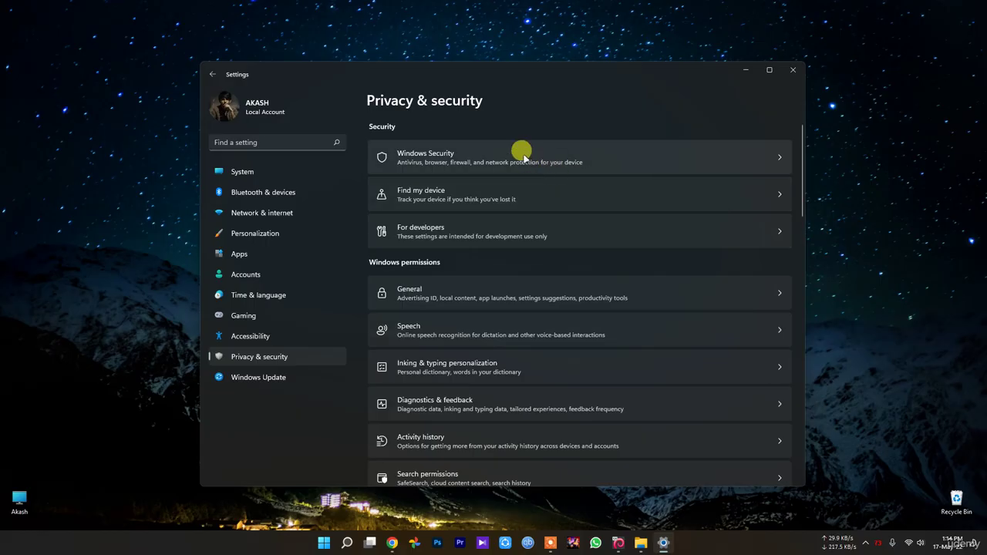
left_click(265, 257)
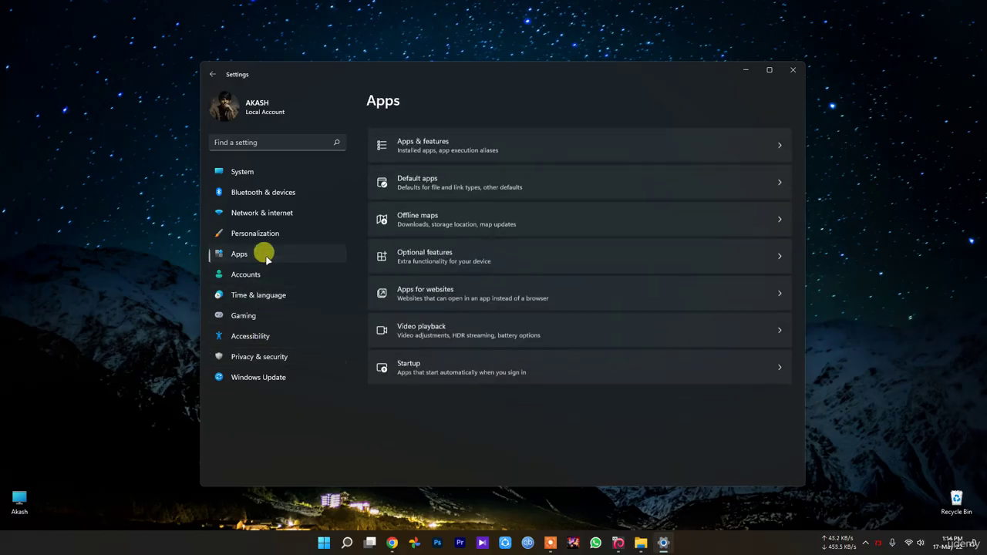
left_click(543, 171)
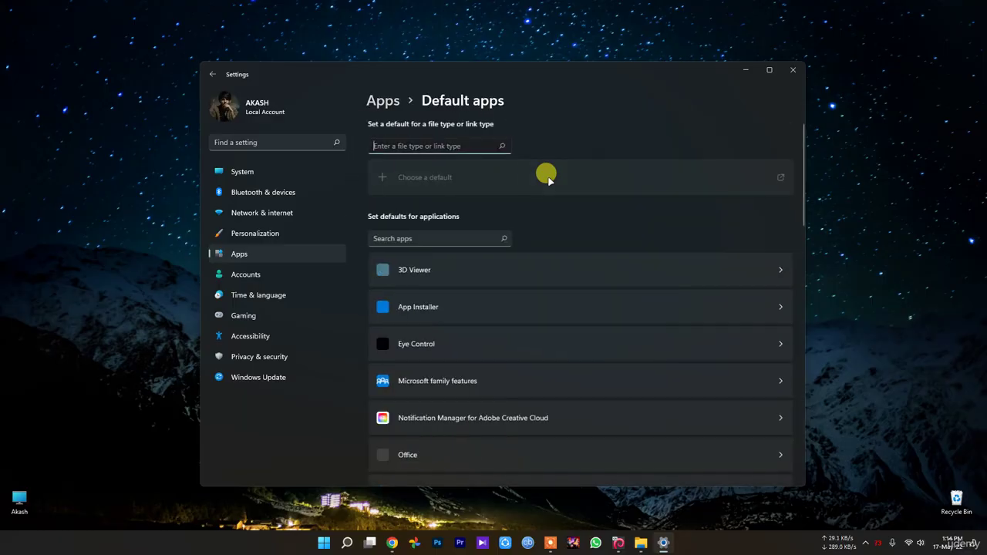
key("alt+Left")
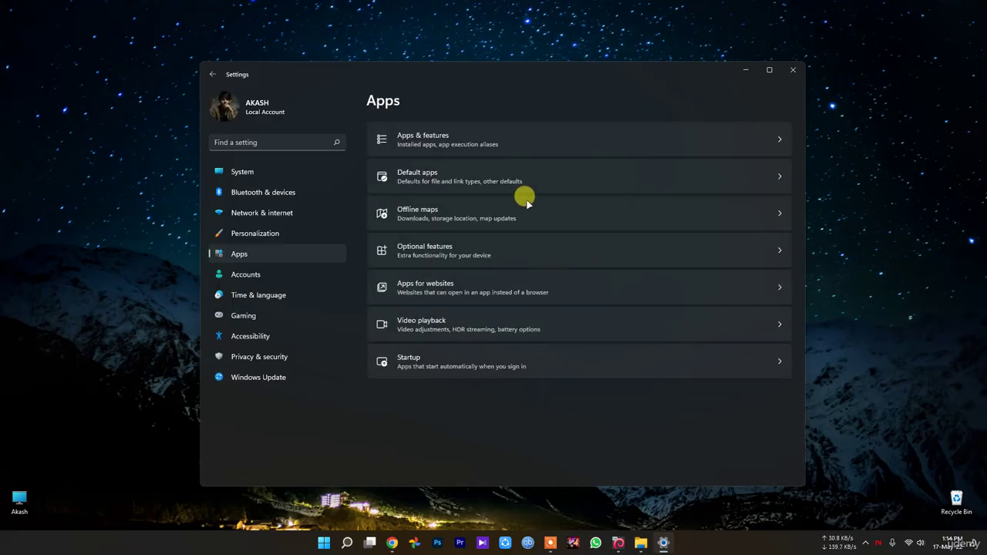
left_click(470, 132)
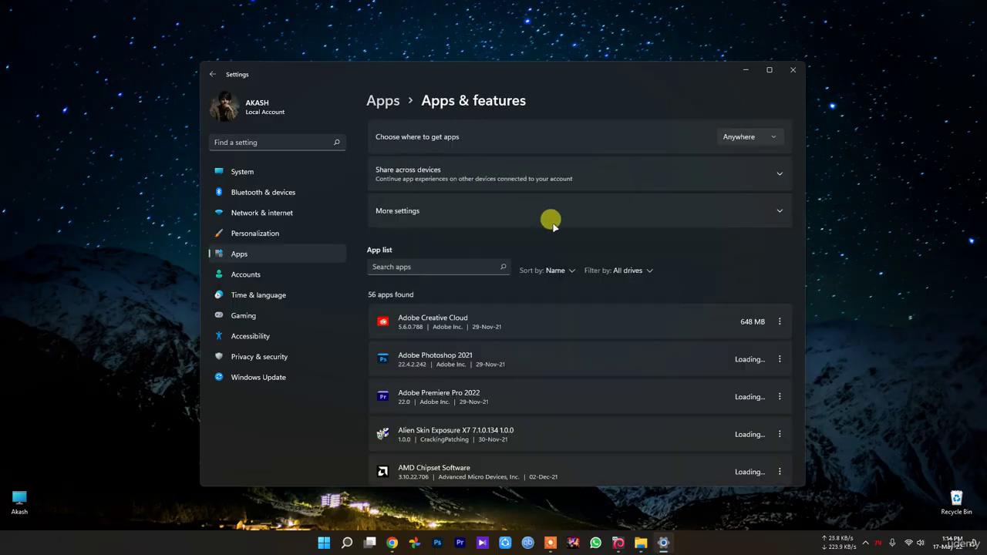
key("alt+Left")
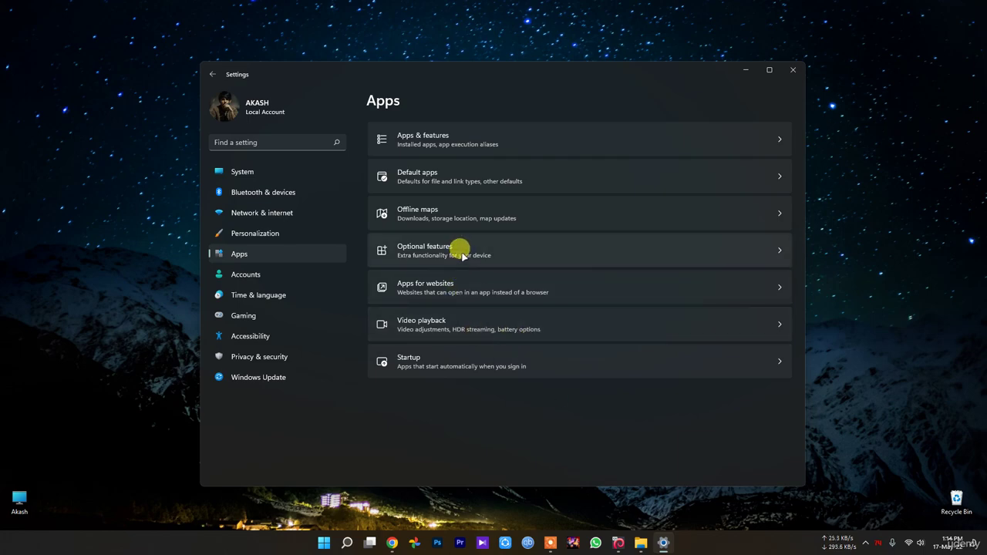
Search Settings for "background" and look over the suggested settings.
left_click(279, 141)
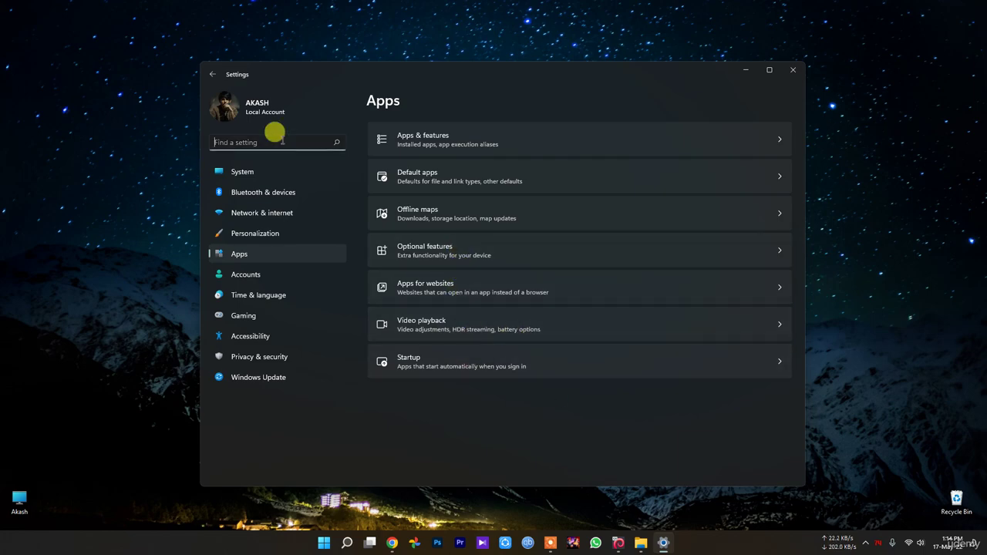
type("ba")
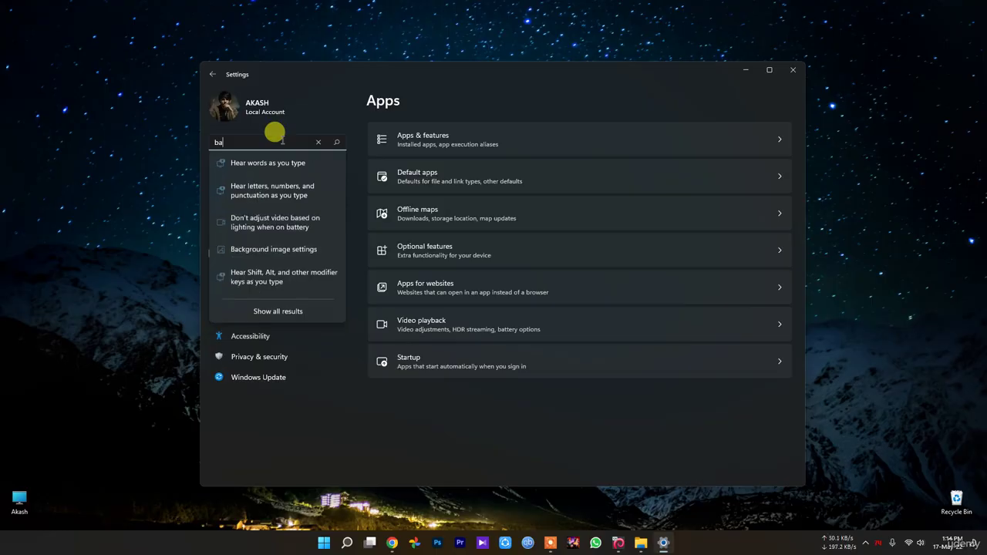
type("ckgrou")
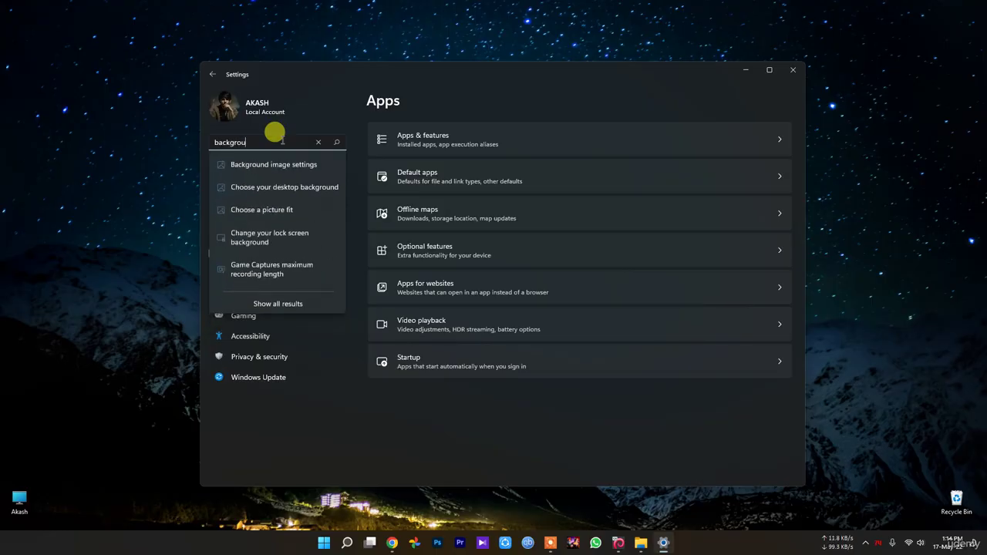
type("nd")
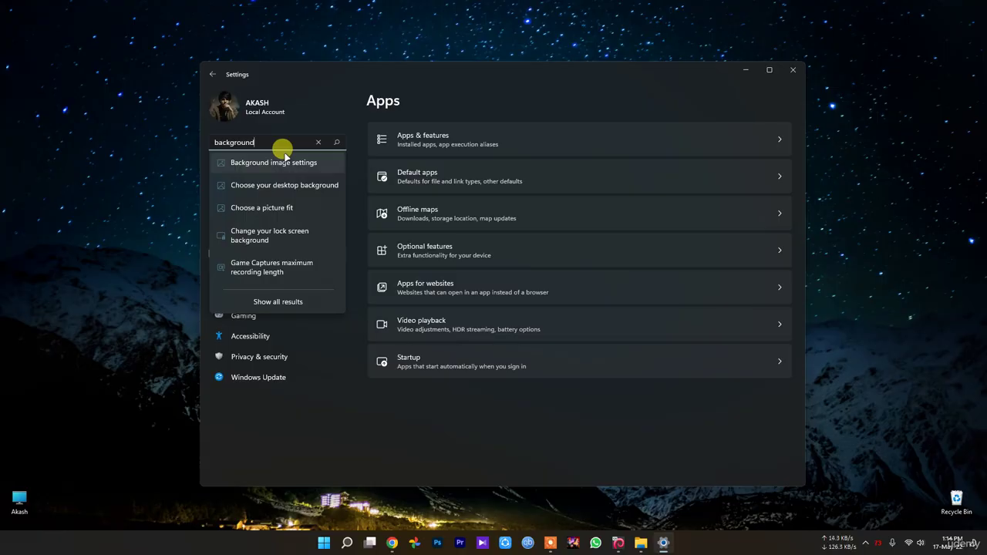
left_click(295, 312)
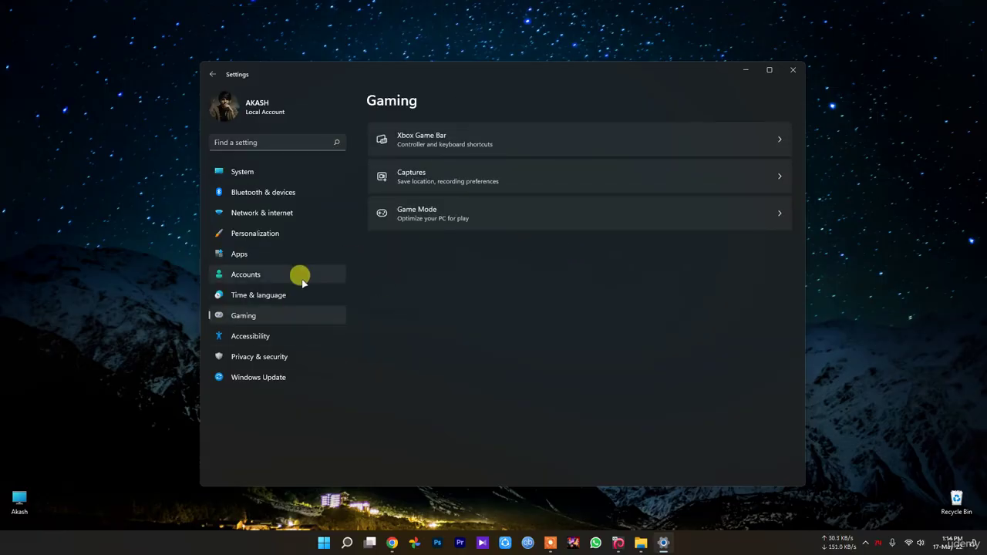
Review the Startup and Apps for websites pages in the Apps settings.
left_click(256, 256)
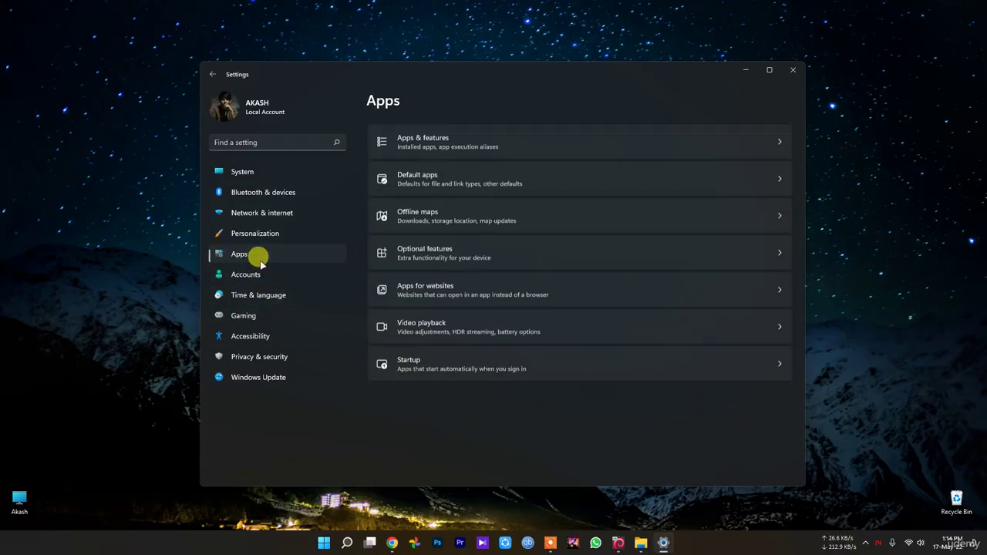
left_click(511, 362)
scroll(514, 371, "down", 3)
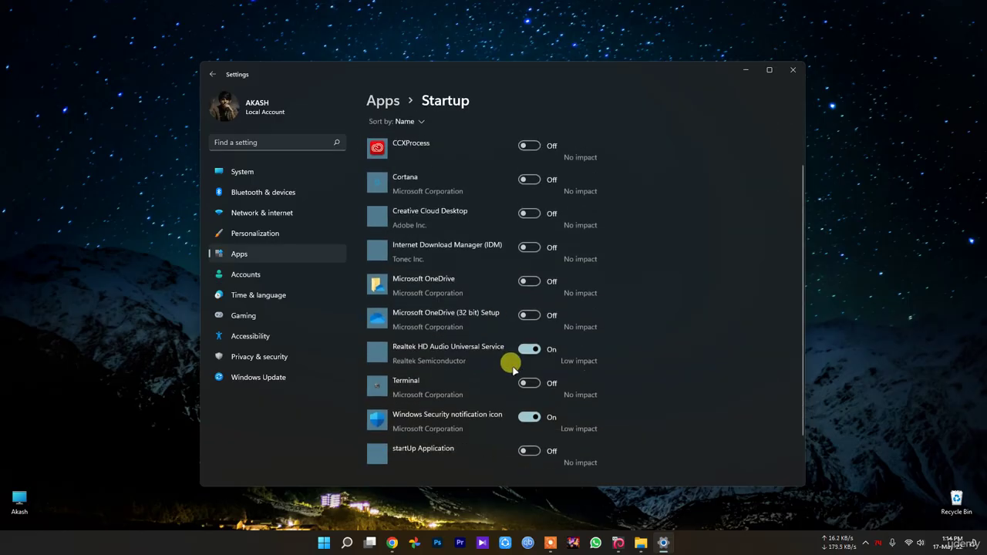
scroll(515, 369, "up", 3)
key("alt+Left")
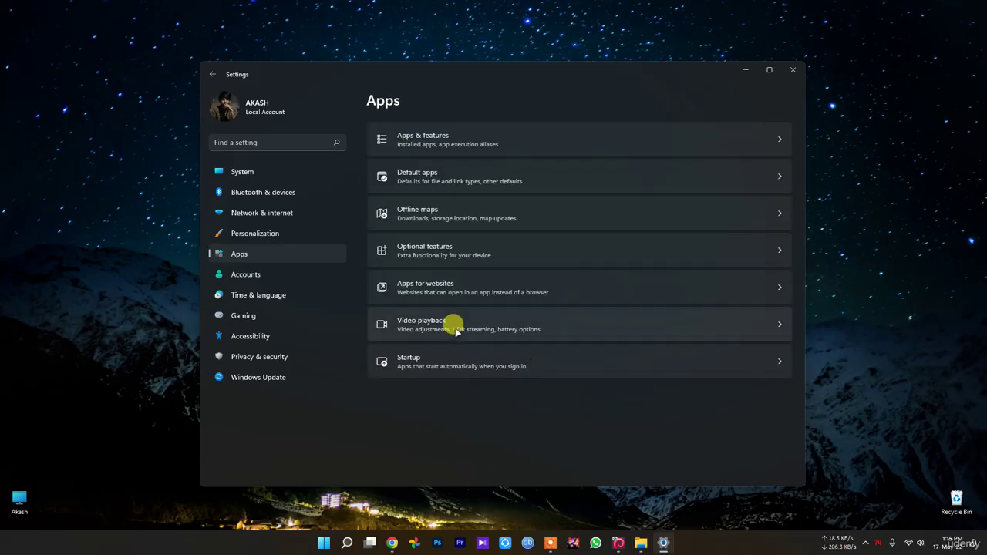
left_click(452, 284)
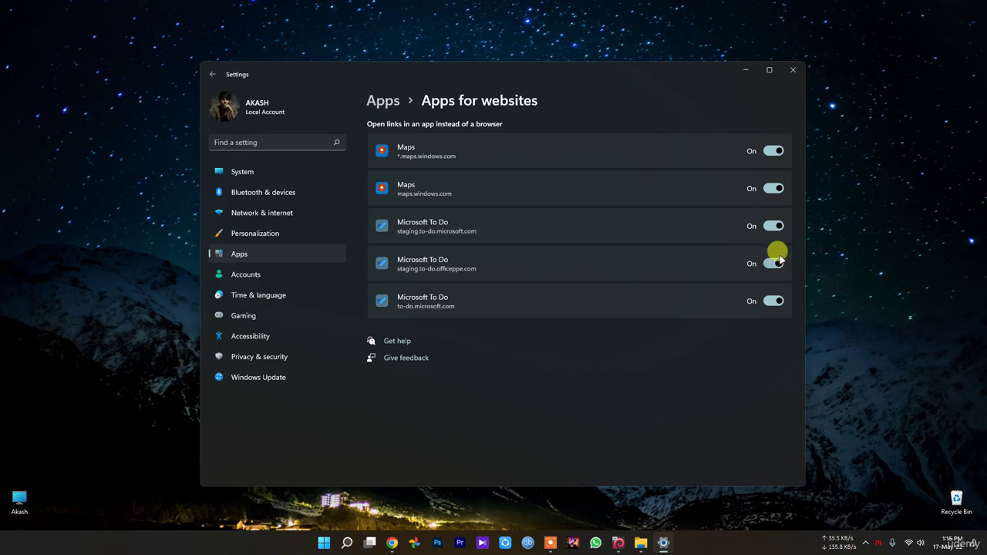
key("alt+Left")
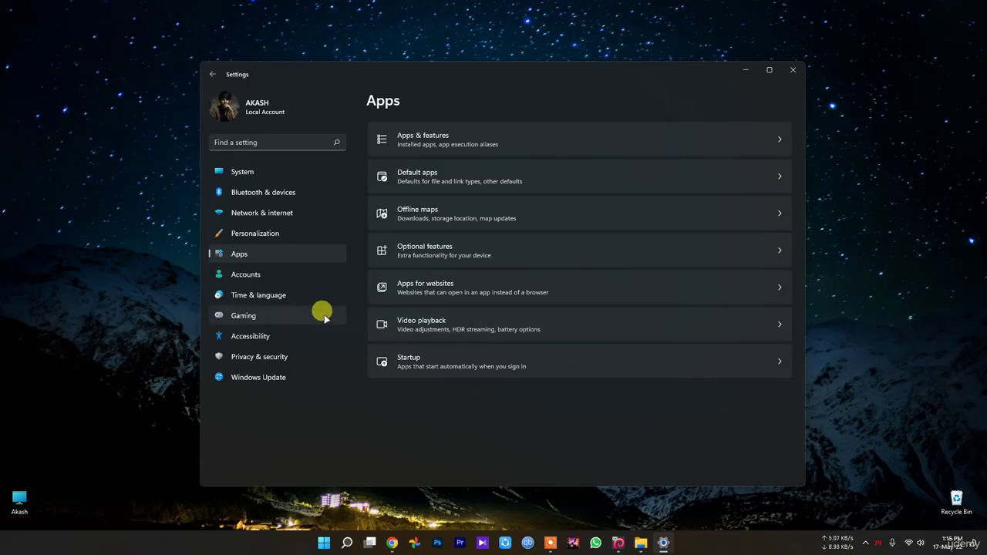
Open Apps & features, check the app list's sorting options, and look through the installed apps down to the Microsoft Visual C++ entries.
left_click(452, 132)
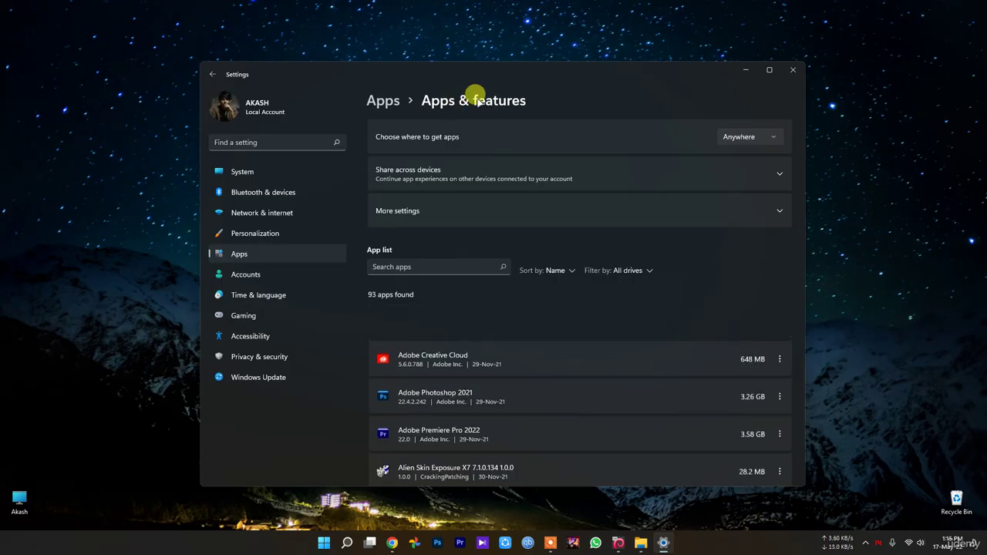
left_click(571, 270)
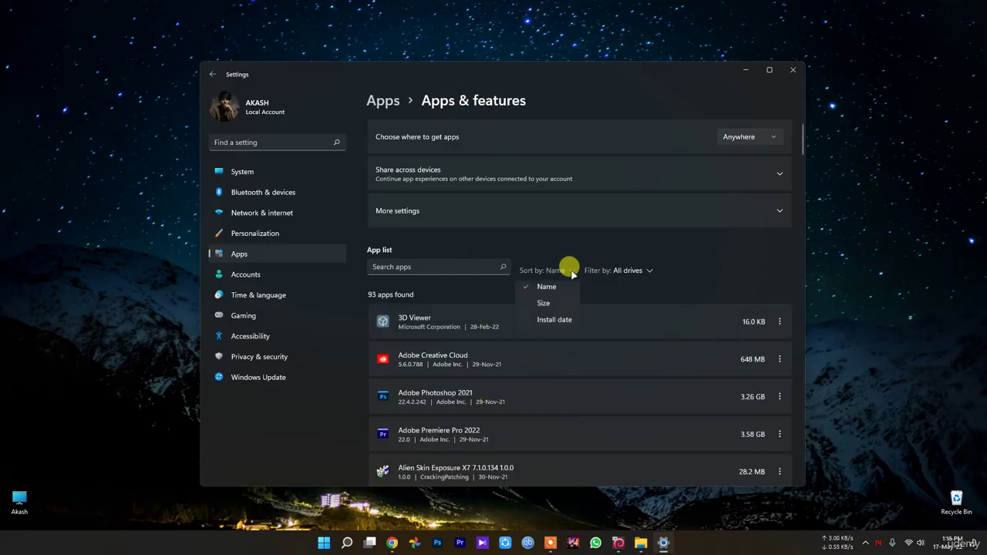
left_click(570, 269)
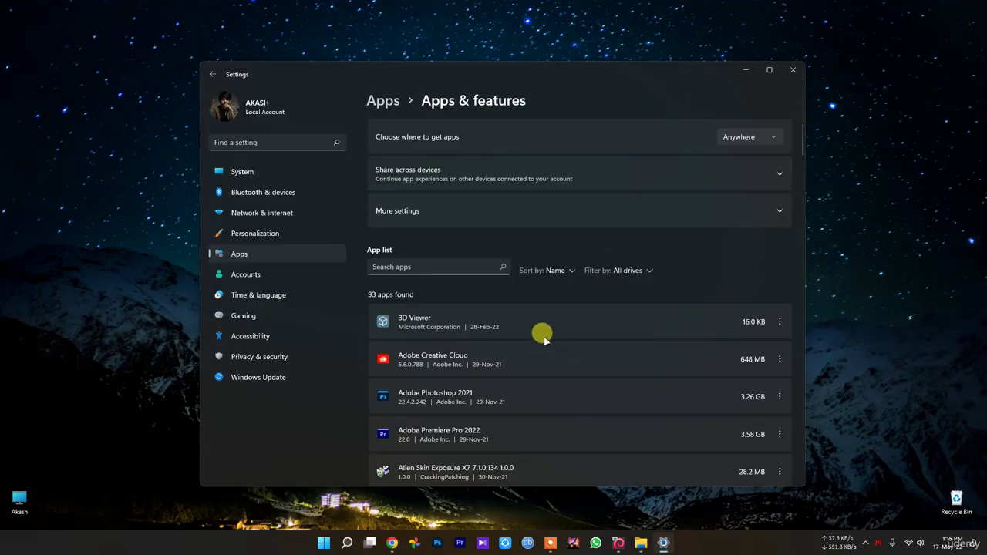
scroll(540, 355, "down", 5)
scroll(545, 368, "down", 10)
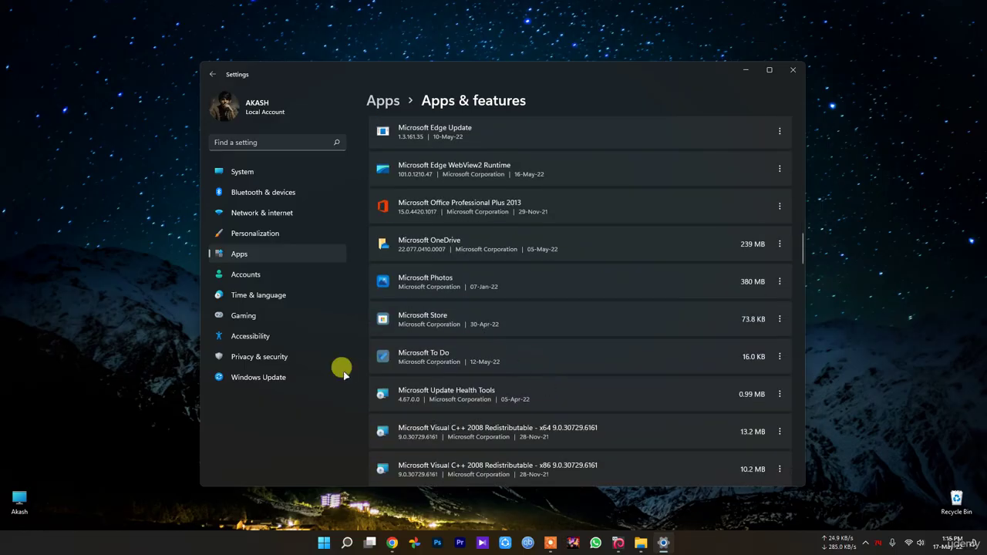
scroll(455, 417, "down", 8)
scroll(463, 432, "up", 12)
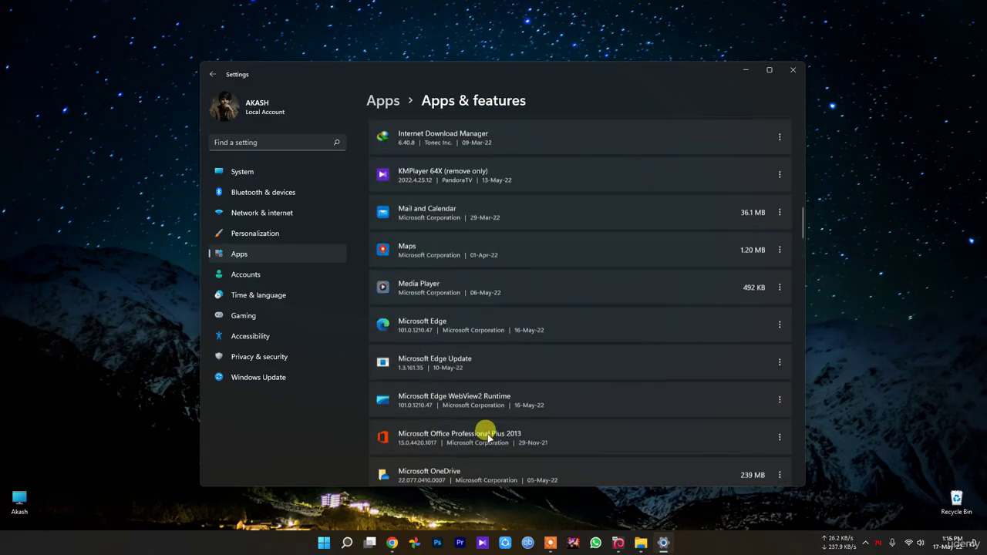
scroll(486, 436, "down", 6)
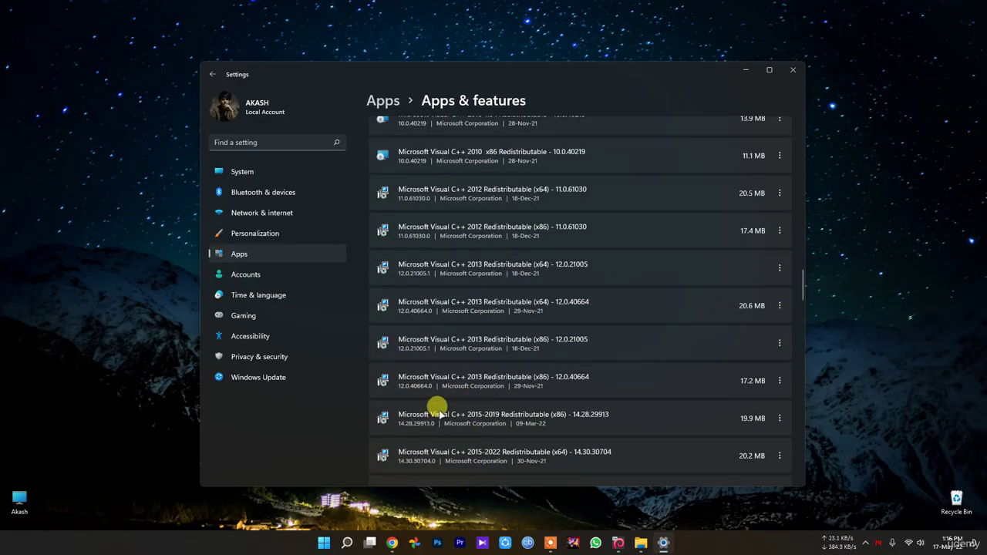
Look through the rest of the installed apps down to the Xbox entries and close Settings.
scroll(430, 421, "down", 20)
scroll(474, 408, "down", 8)
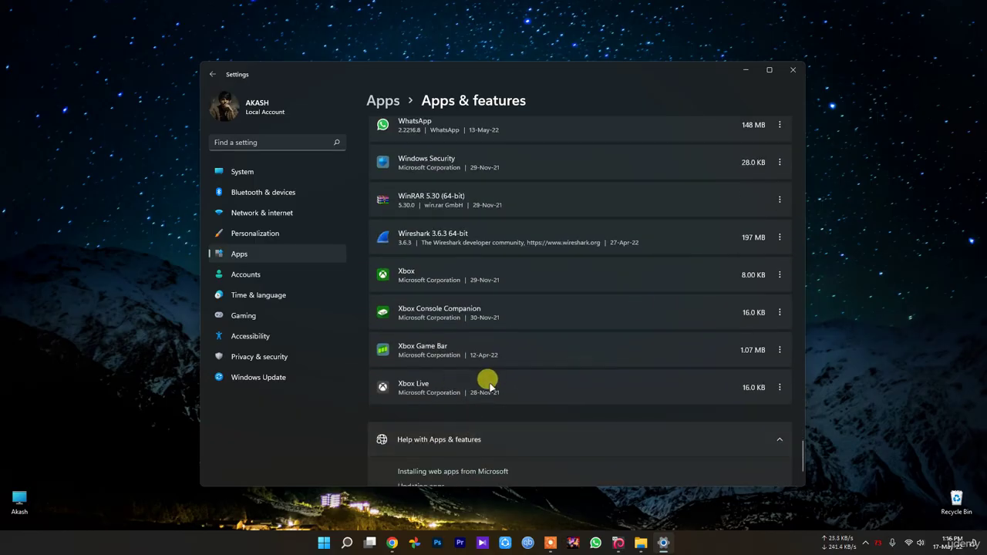
left_click(793, 69)
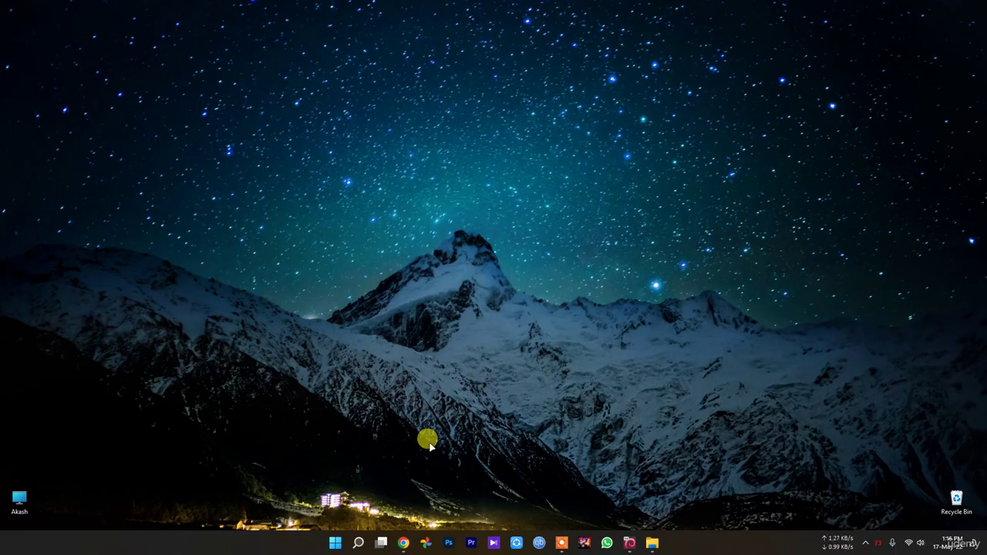
Look over both pages of pinned apps in the Start menu and close it.
left_click(336, 543)
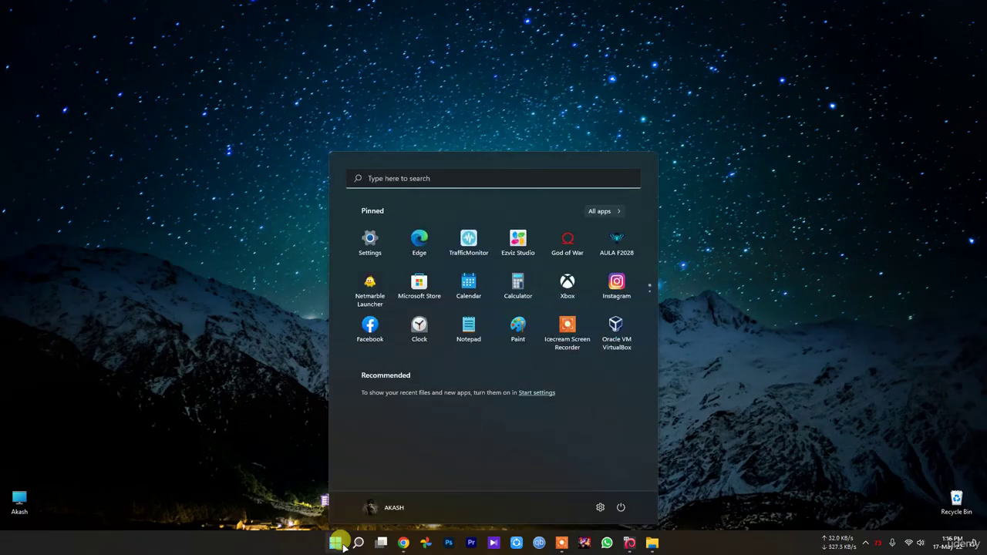
left_click(828, 386)
mouse_move(353, 535)
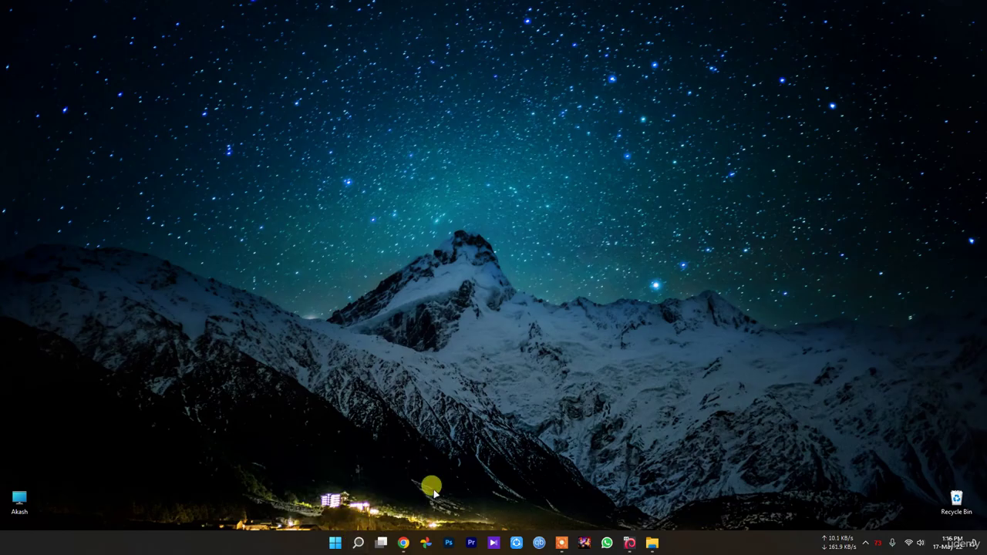
left_click(335, 543)
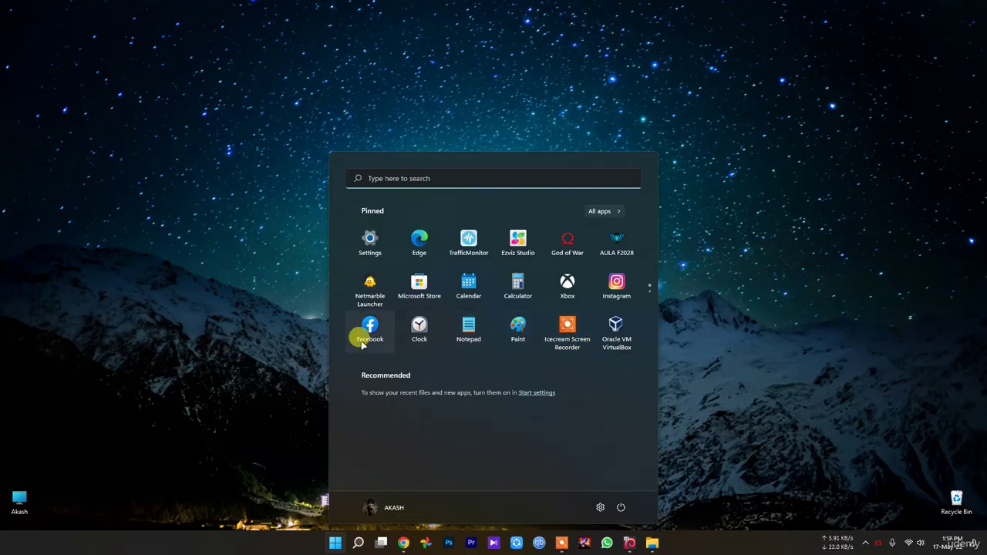
scroll(389, 332, "down", 1)
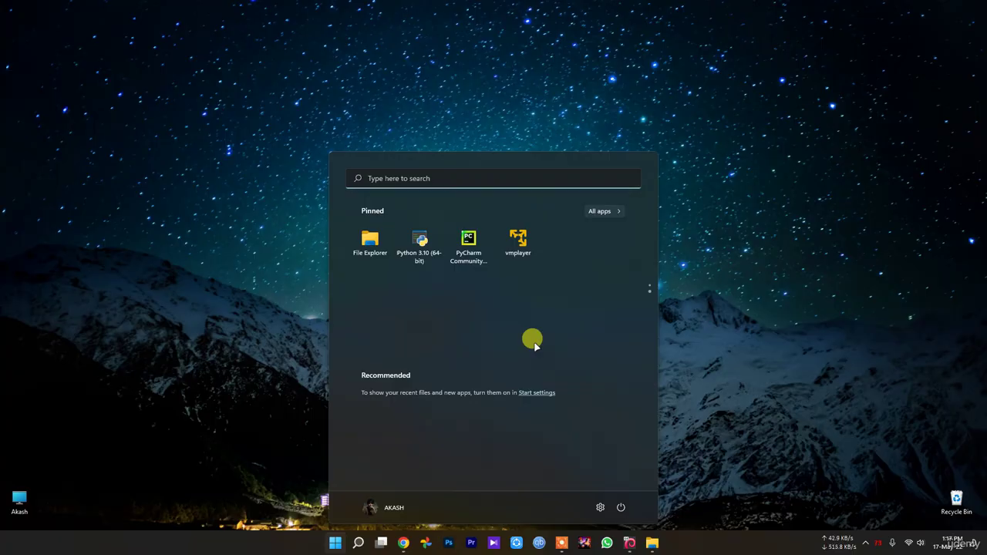
left_click(233, 290)
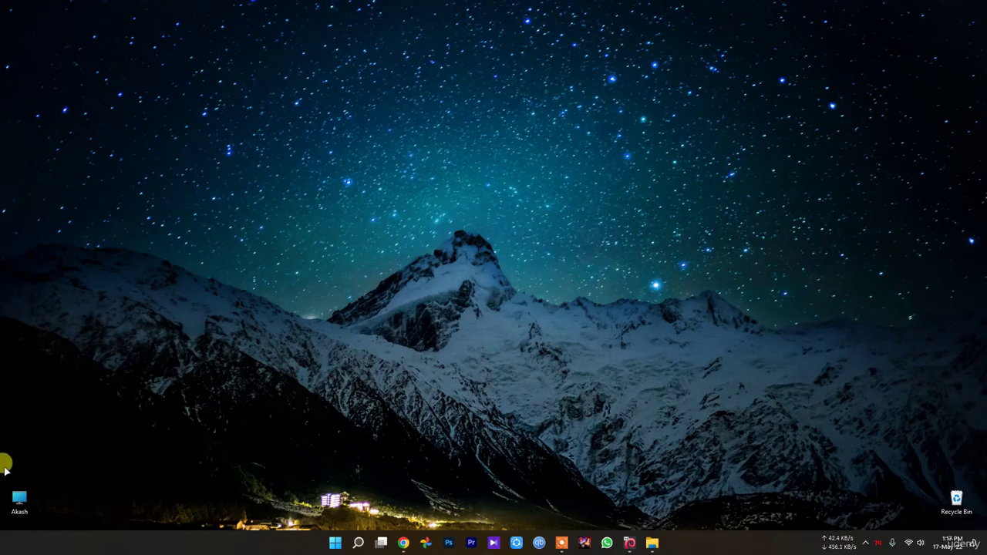
Open the computer's drive overview from the desktop and show the properties of the Windows 11 (C:) drive.
double_click(18, 502)
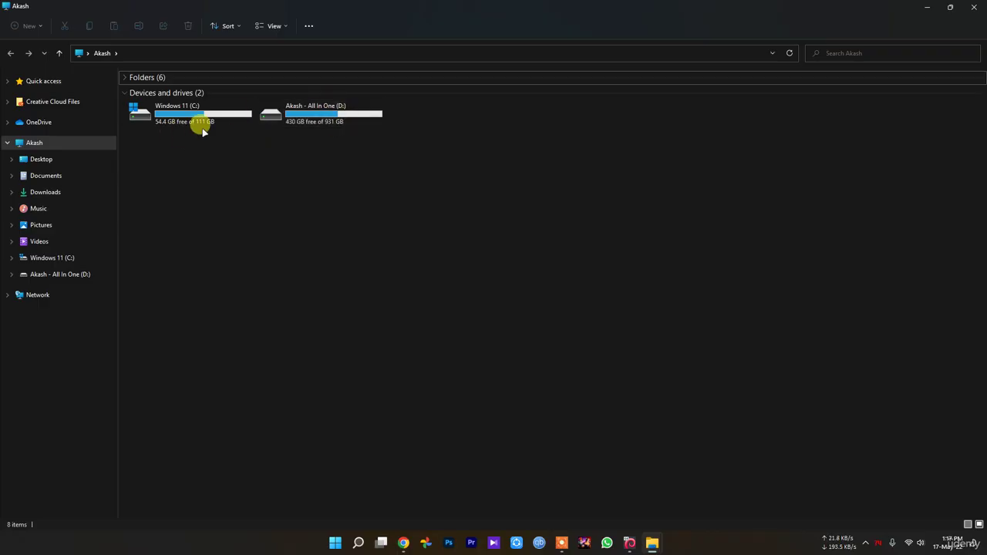
mouse_move(201, 110)
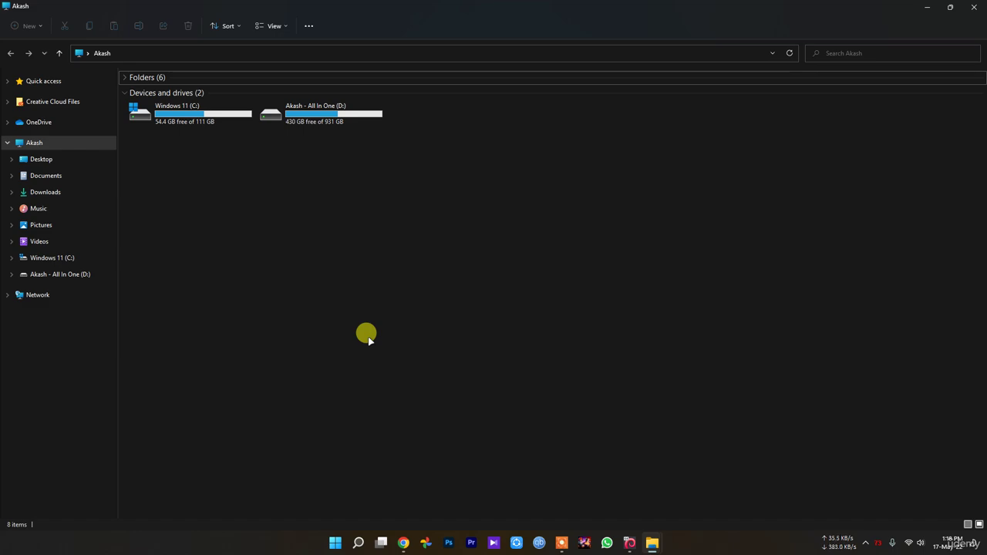
left_click(147, 115)
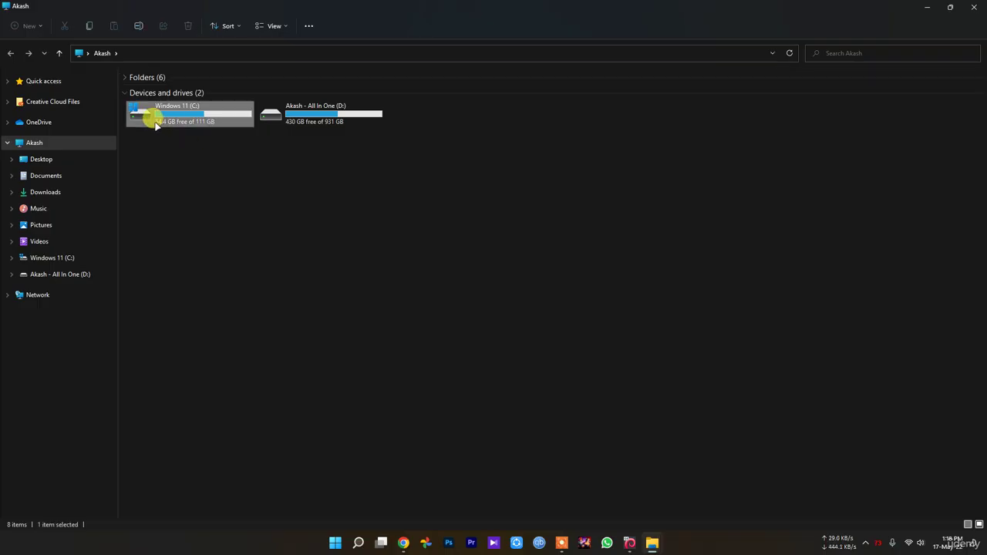
right_click(151, 120)
left_click(221, 257)
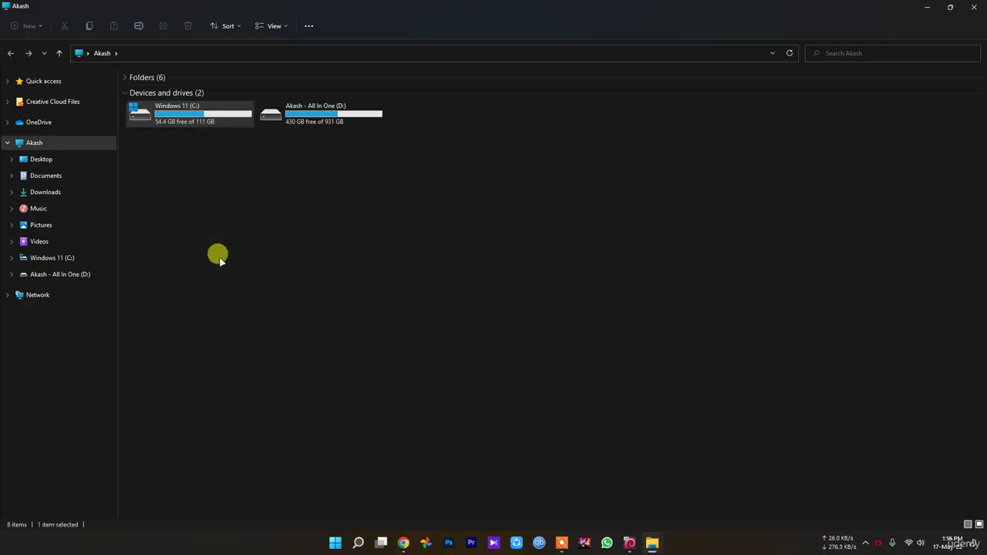
left_click_drag(221, 132, 543, 167)
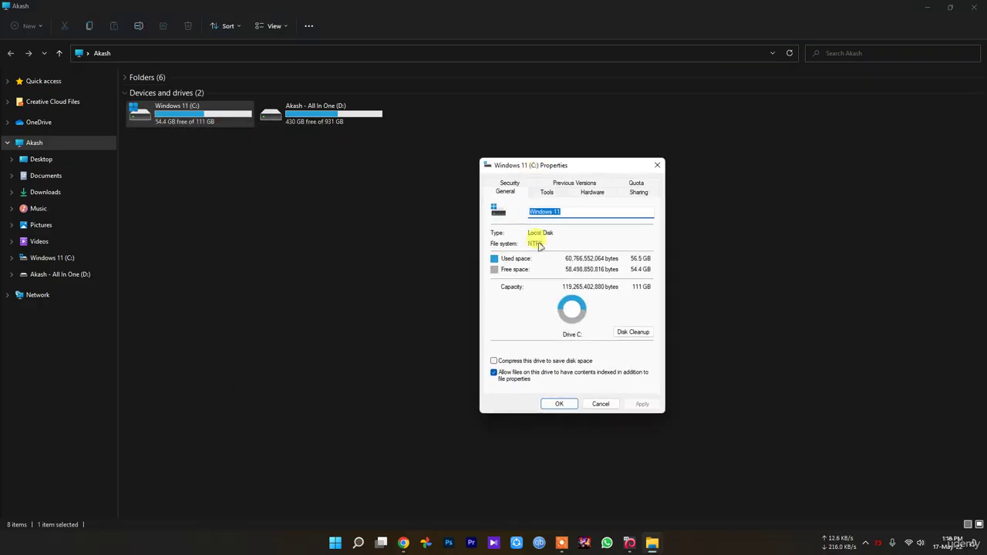
Start Disk Cleanup for the Windows 11 (C:) drive and look over the files offered for deletion.
left_click(633, 334)
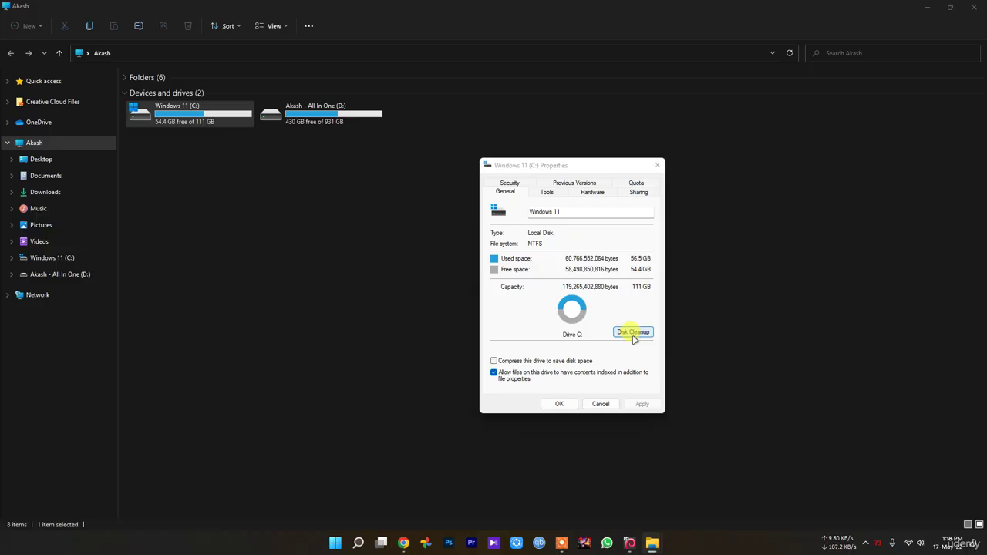
left_click_drag(84, 36, 584, 194)
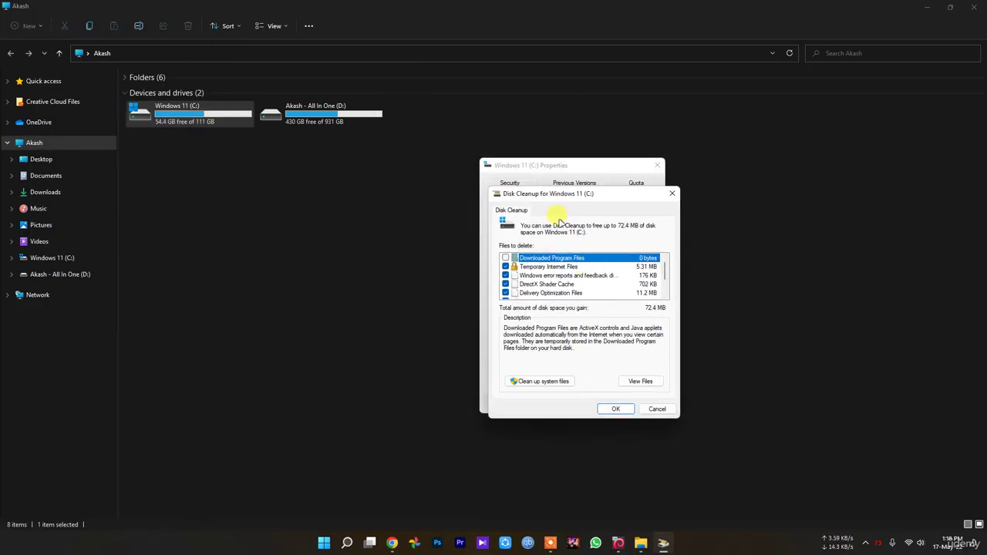
scroll(614, 280, "down", 1)
scroll(609, 283, "up", 1)
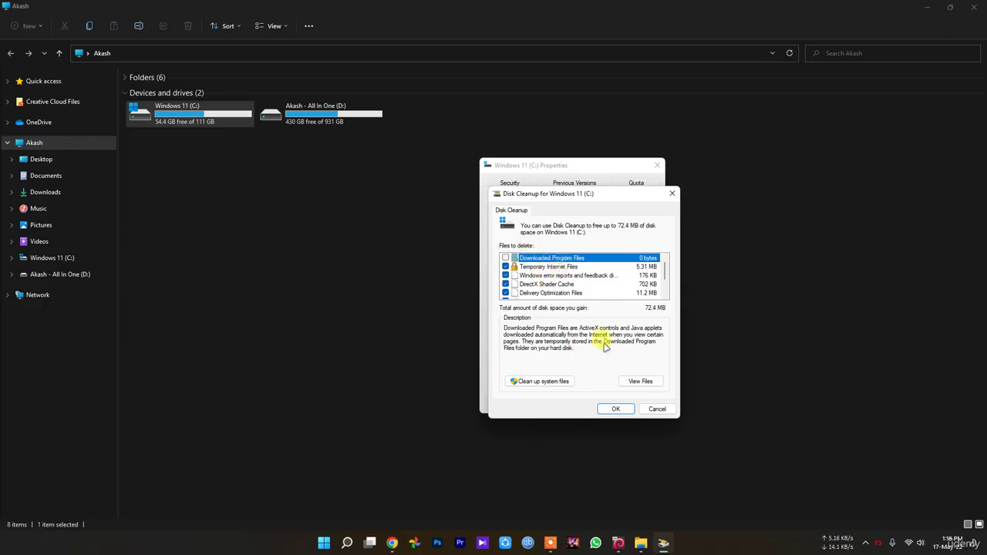
Scan for system files in Disk Cleanup and examine the files to delete, including the Windows Update Cleanup and Microsoft Defender Antivirus entries.
left_click(544, 382)
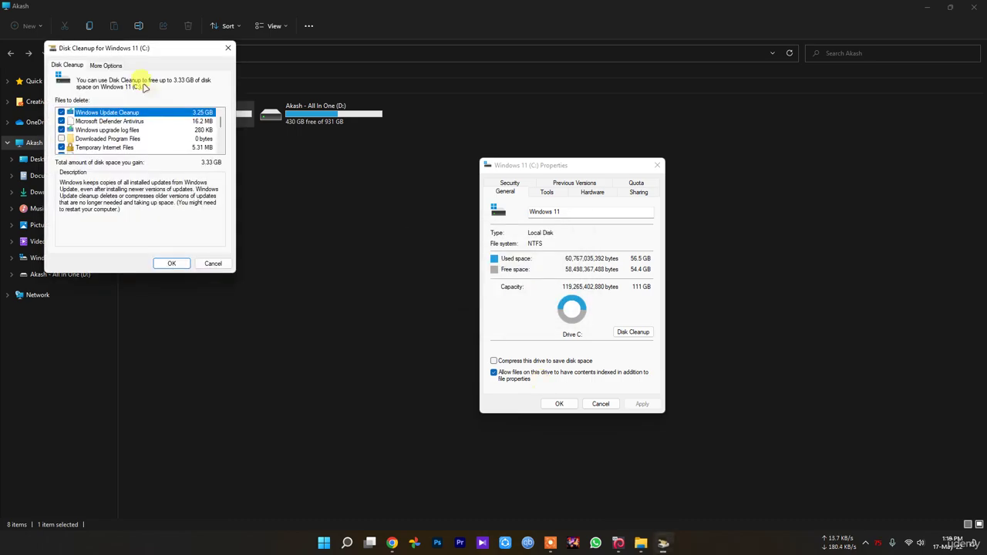
left_click_drag(114, 51, 548, 181)
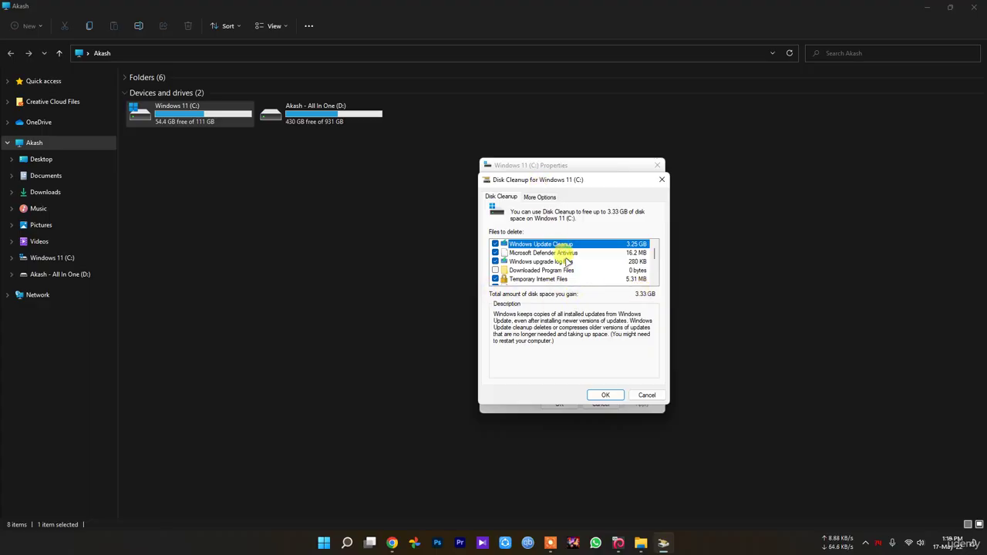
left_click(552, 243)
left_click(559, 253)
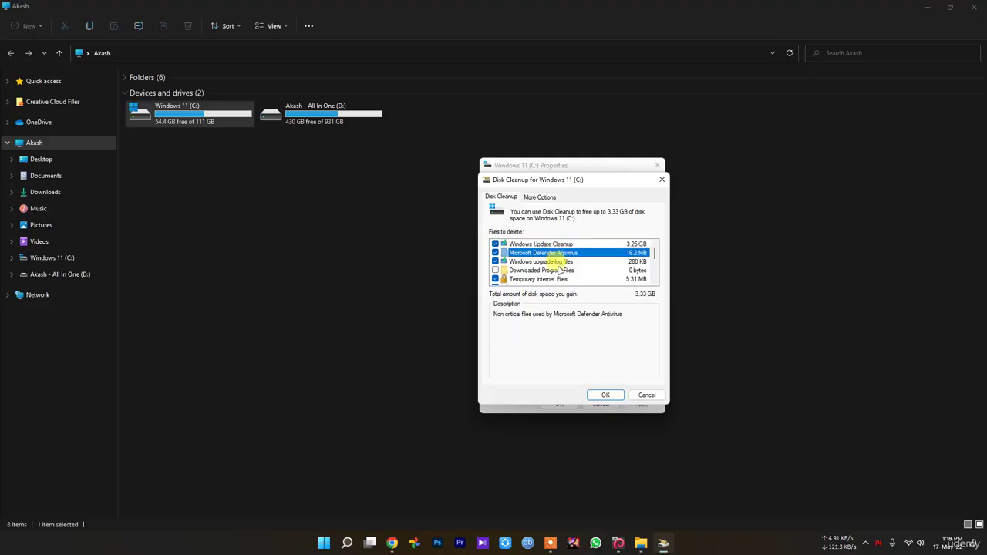
scroll(557, 266, "down", 3)
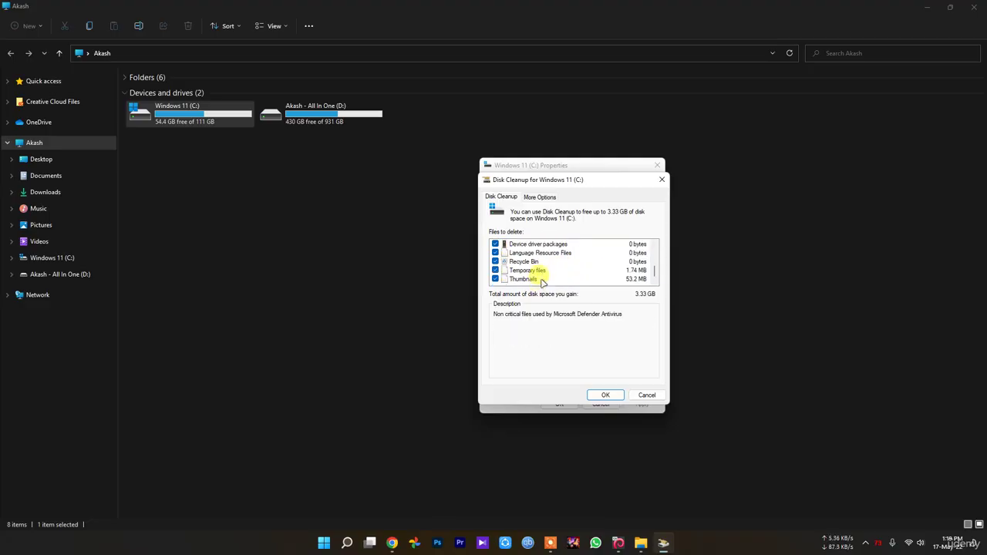
scroll(549, 270, "up", 3)
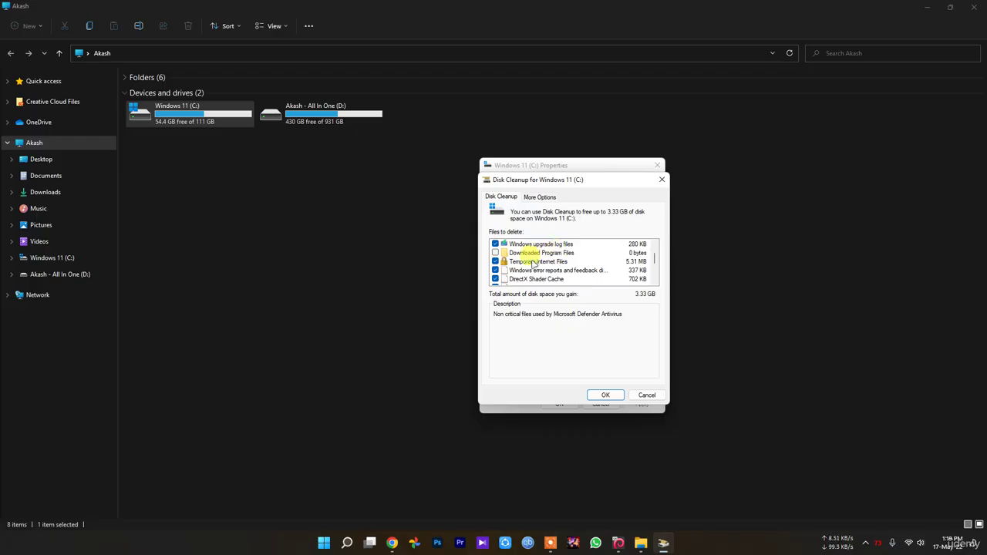
scroll(503, 267, "up", 1)
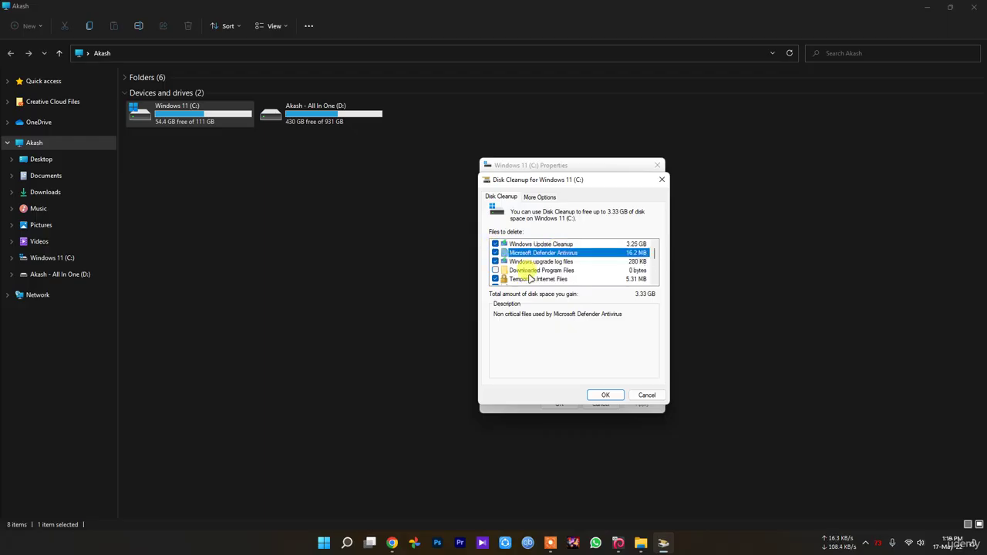
Cancel Disk Cleanup and the C: drive's properties, and return to the desktop.
left_click(647, 395)
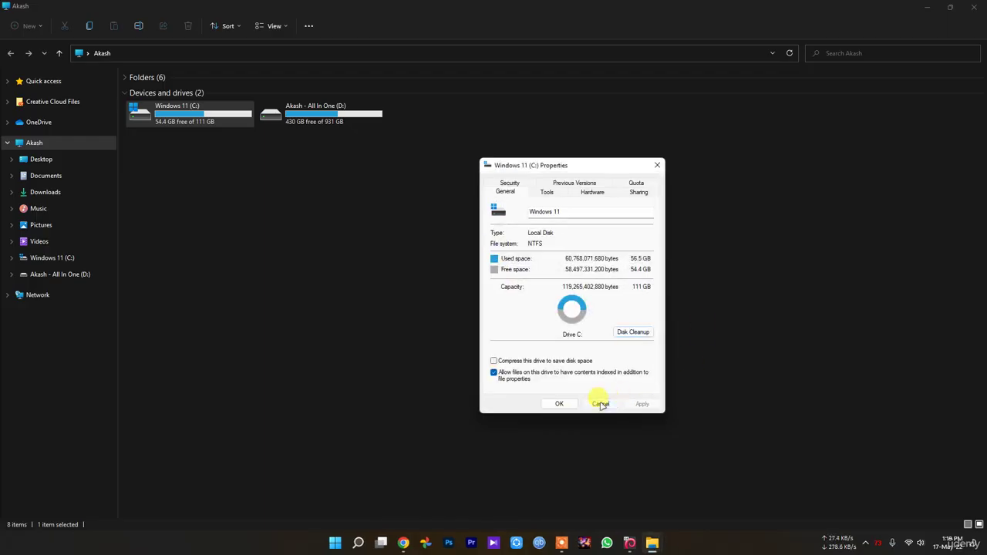
left_click(600, 403)
left_click(187, 222)
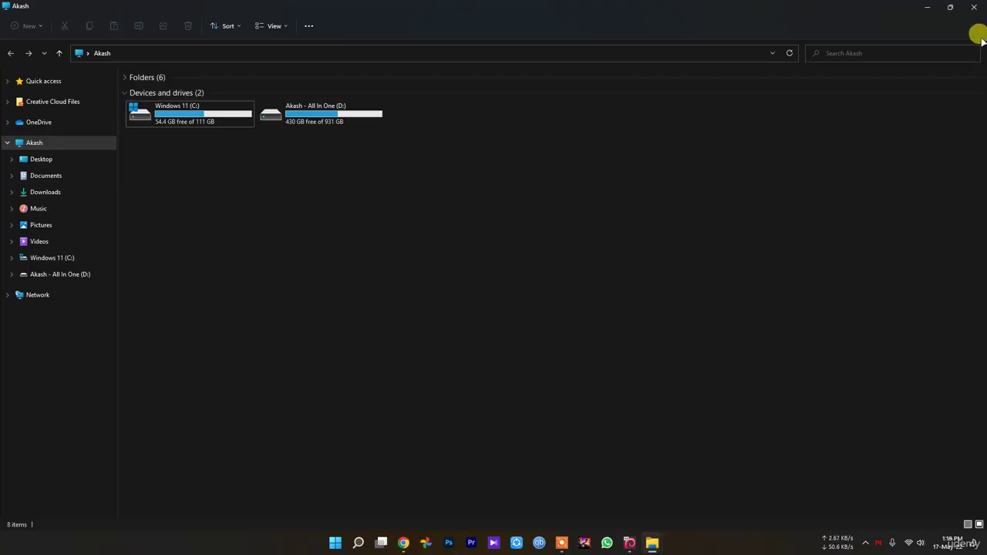
key("super+d")
Search the Start menu for "defre" and open Defragment and Optimize Drives.
left_click(335, 544)
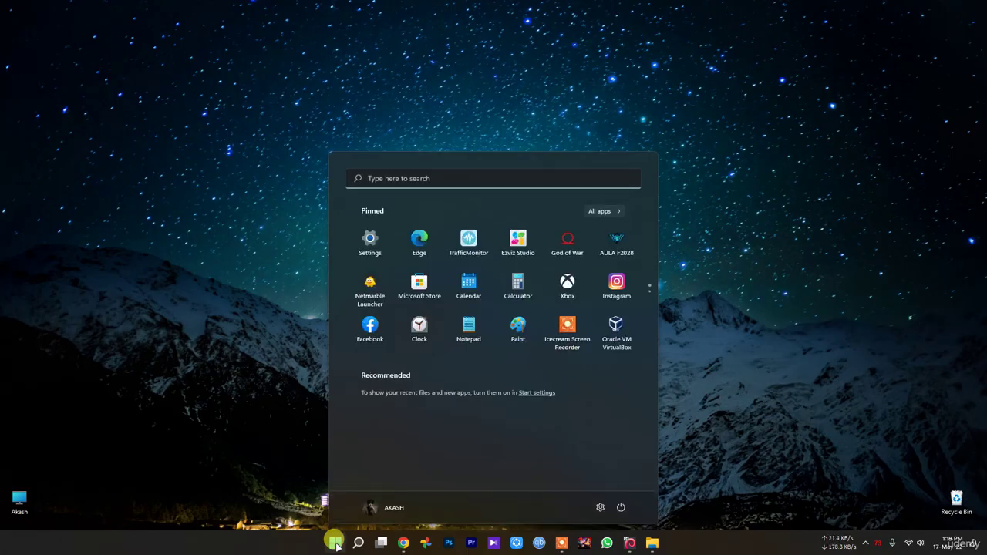
type("defre")
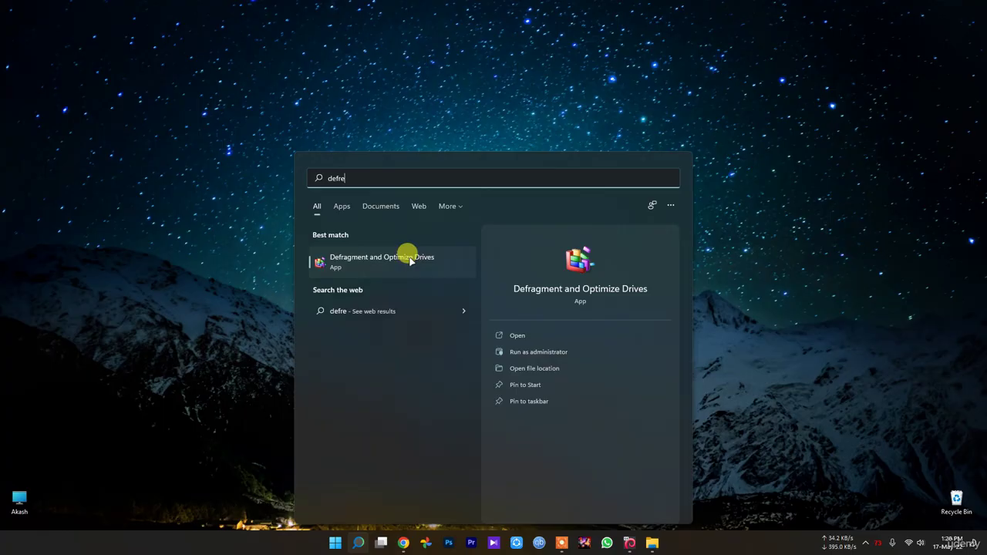
left_click(401, 258)
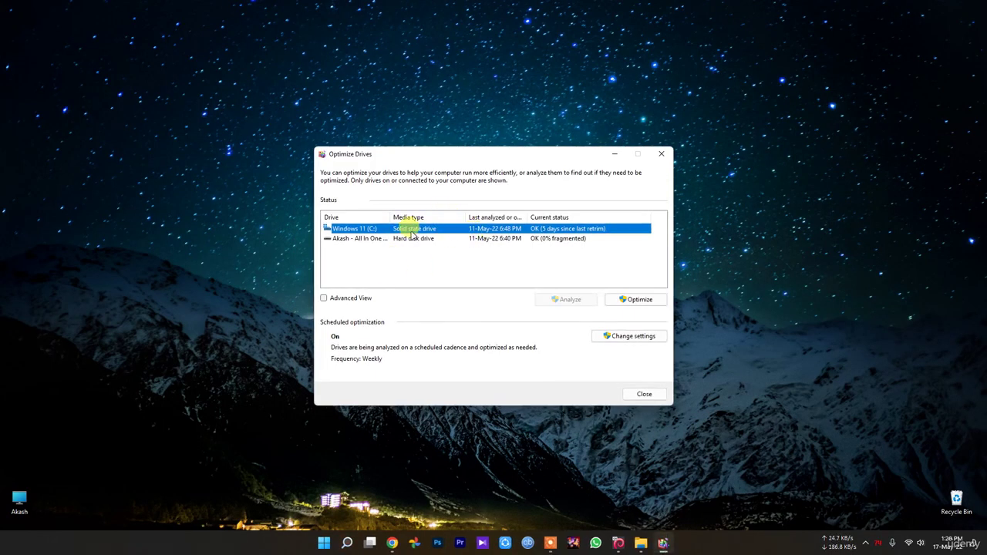
Compare the media type and current status of the C: and D: drives, widening the Drive column, and close Optimize Drives.
left_click(405, 239)
left_click(407, 229)
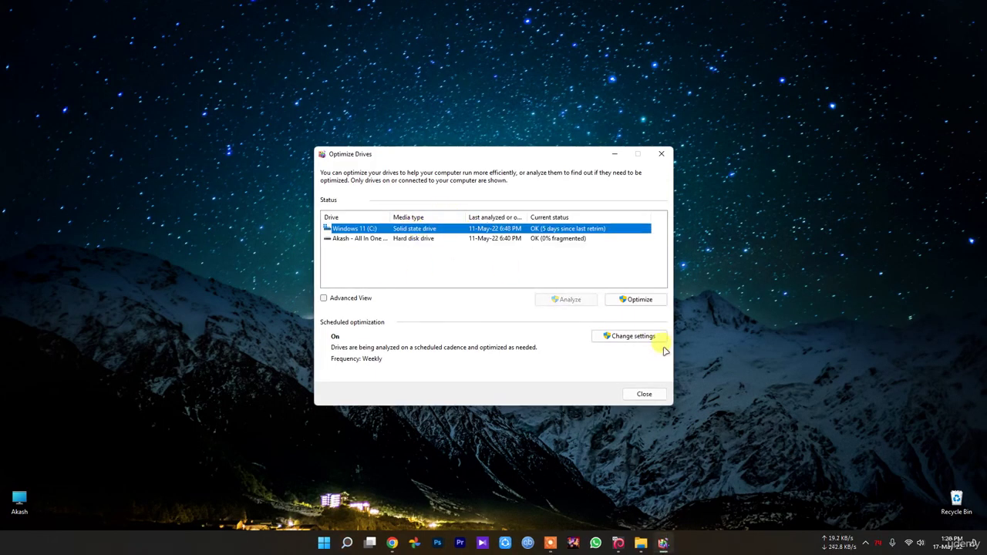
left_click(456, 238)
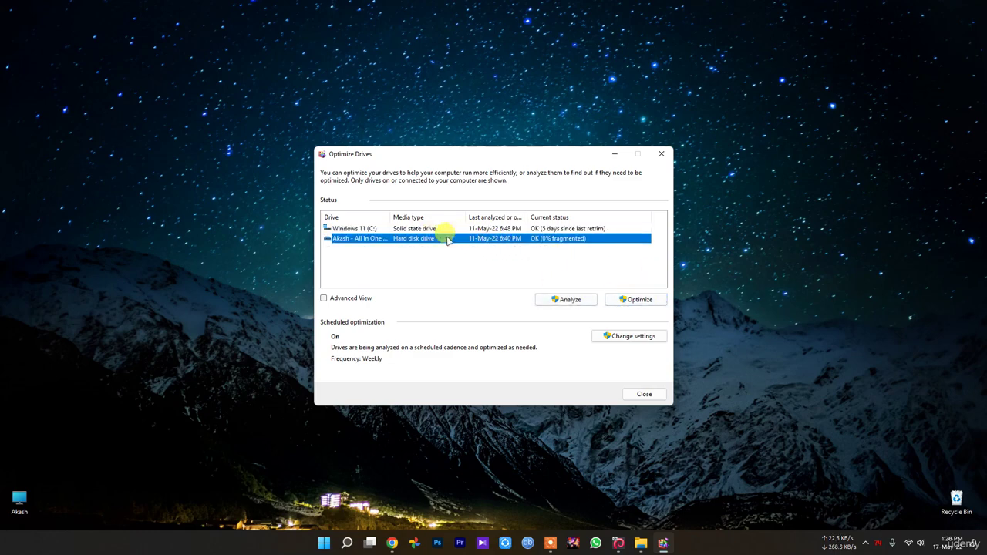
left_click(568, 228)
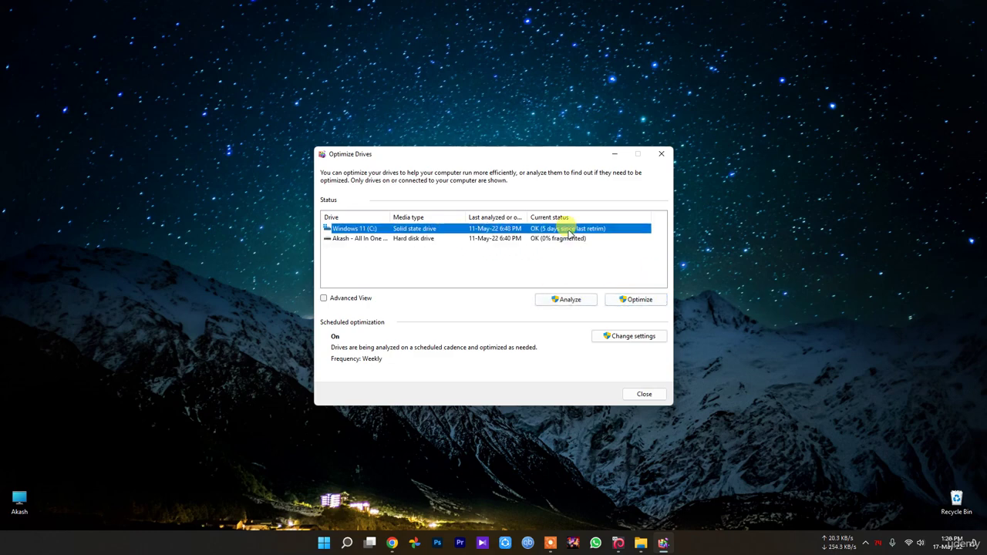
left_click_drag(389, 216, 408, 222)
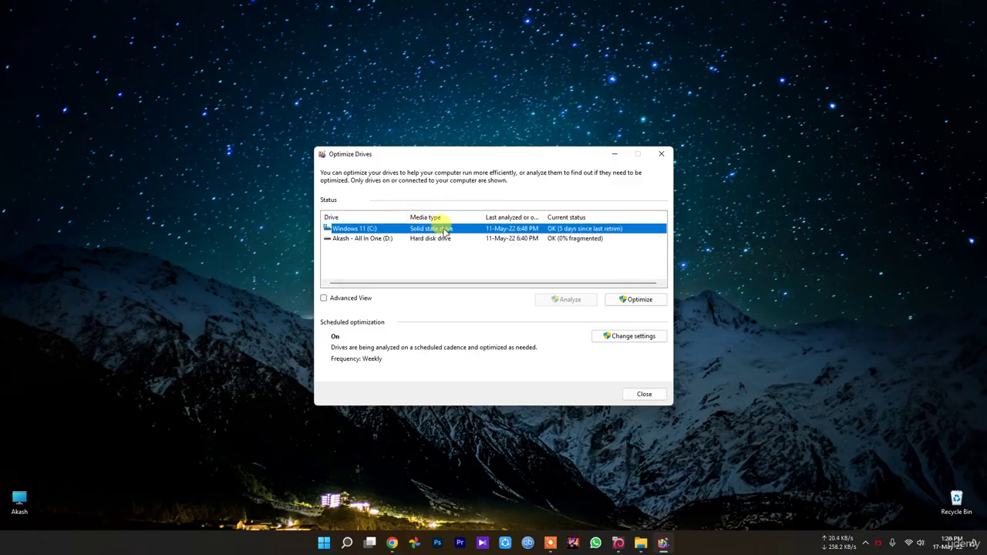
left_click(441, 238)
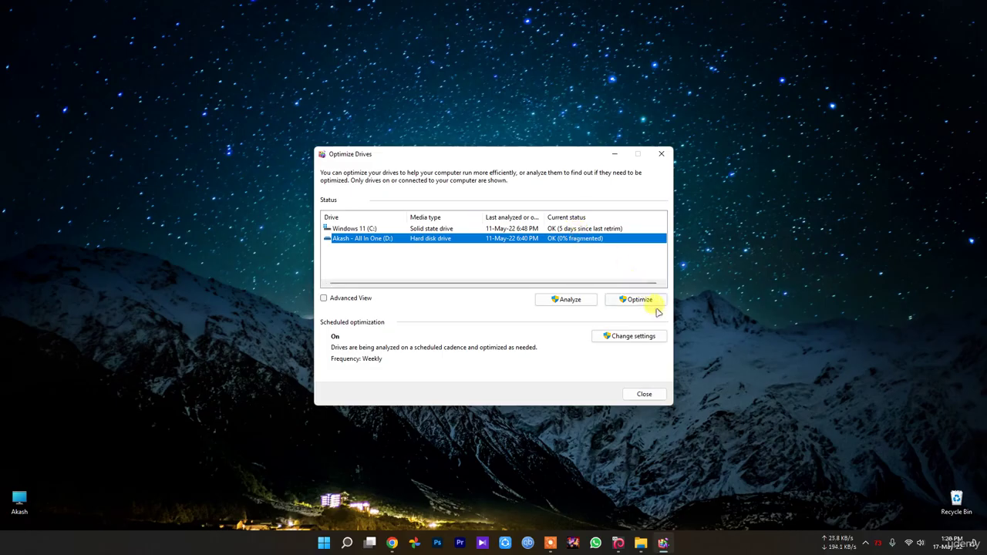
left_click(662, 153)
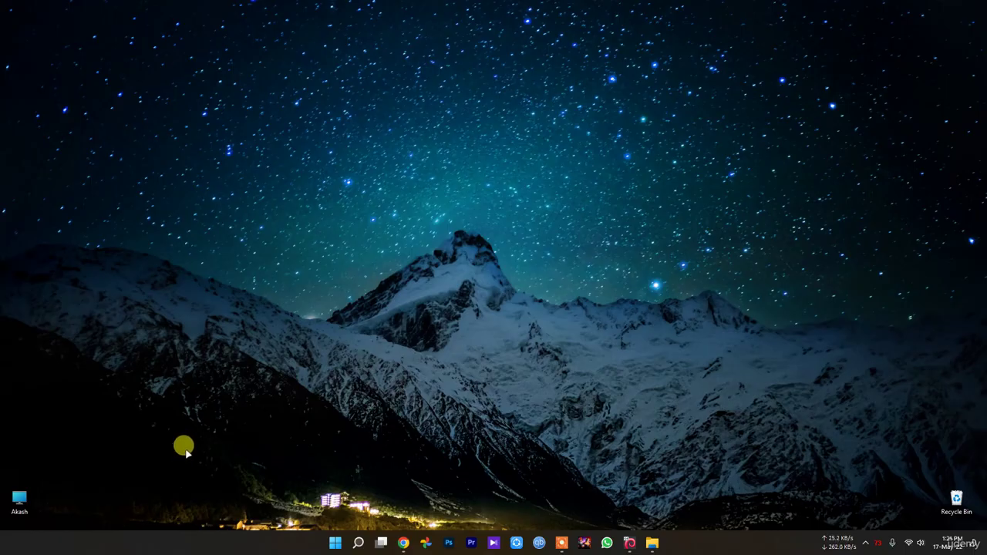
Open Settings from the Start menu and show the Windows Update page.
left_click(335, 543)
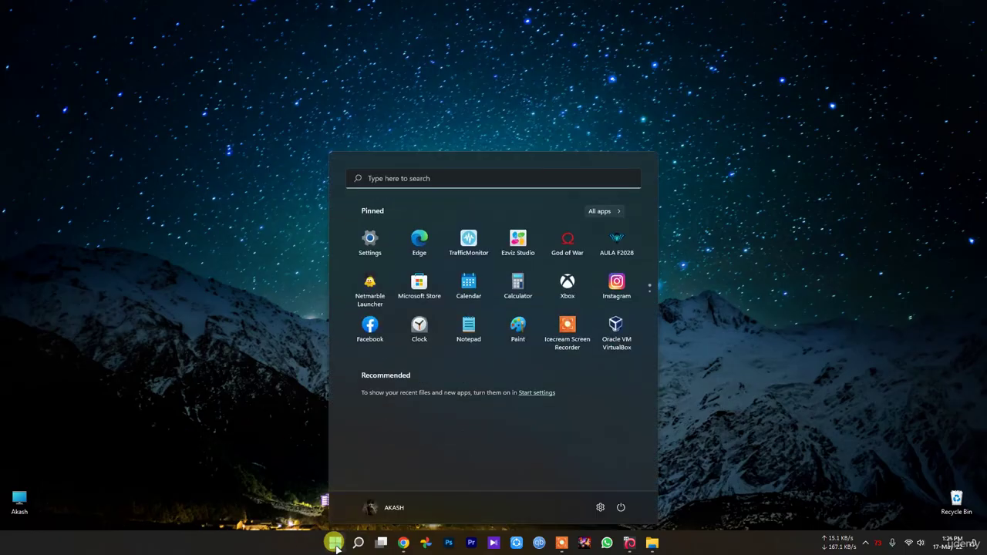
left_click(599, 508)
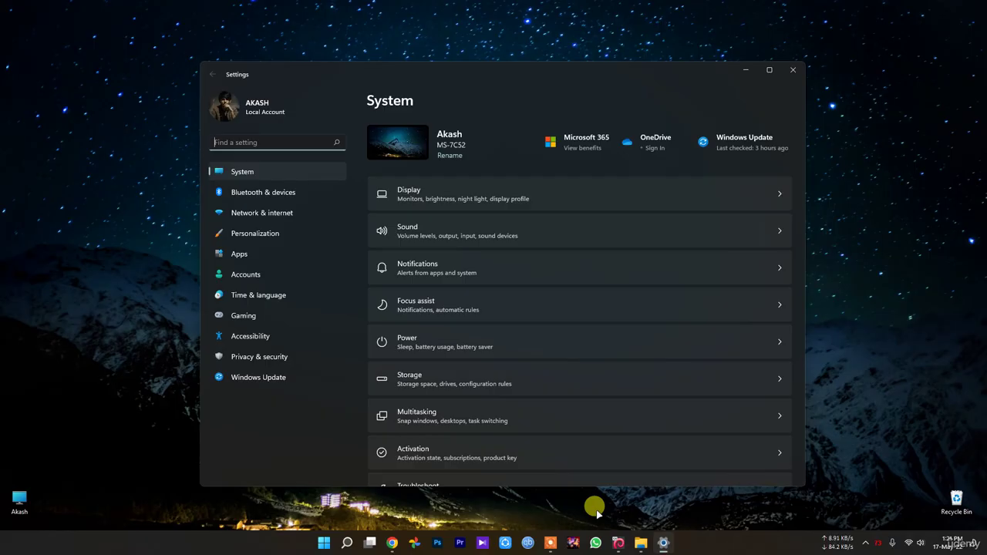
left_click(270, 377)
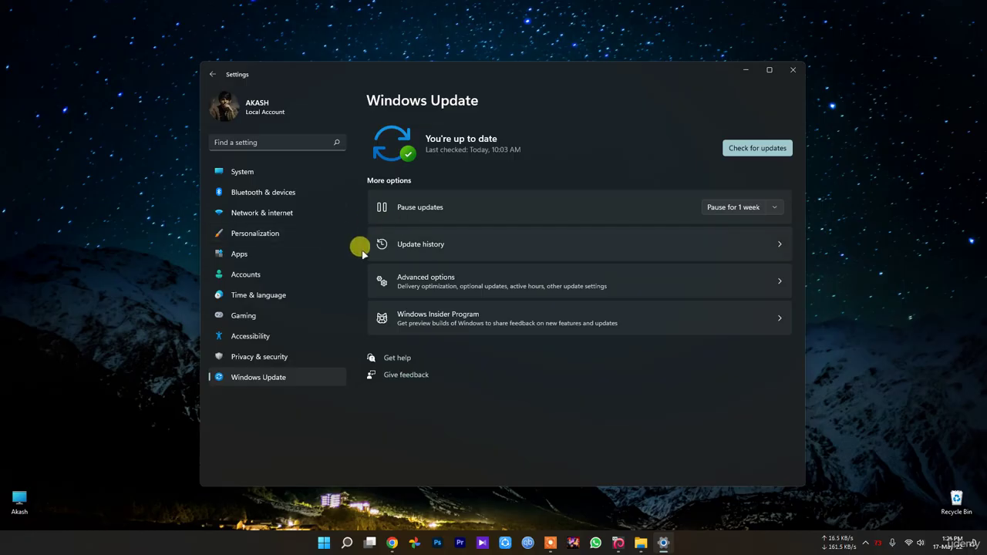
Open Windows Security from the Privacy & security settings and move its window over Settings.
left_click(263, 355)
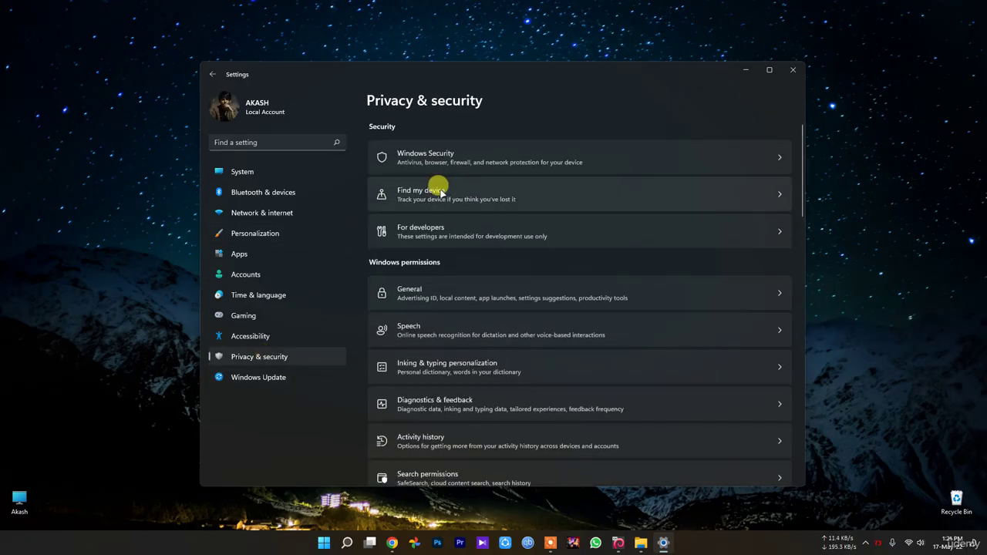
left_click(467, 163)
left_click(410, 153)
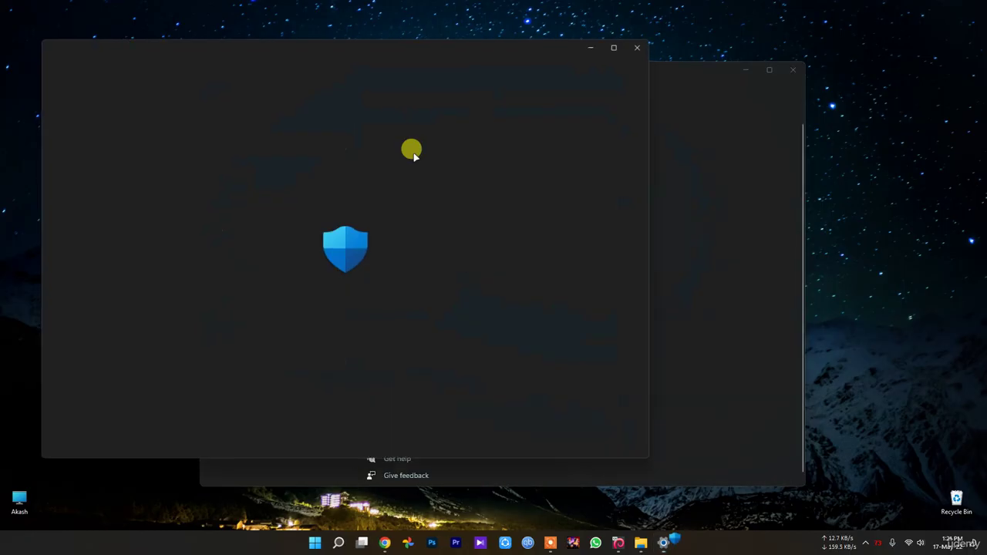
left_click_drag(414, 49, 661, 94)
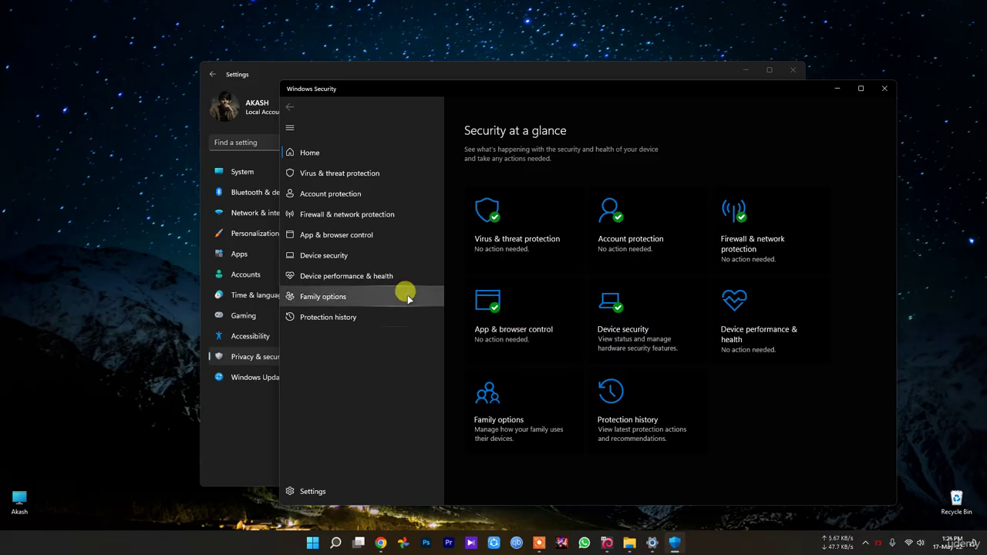
View the Protection history under Virus & threat protection and close Windows Security.
left_click(529, 216)
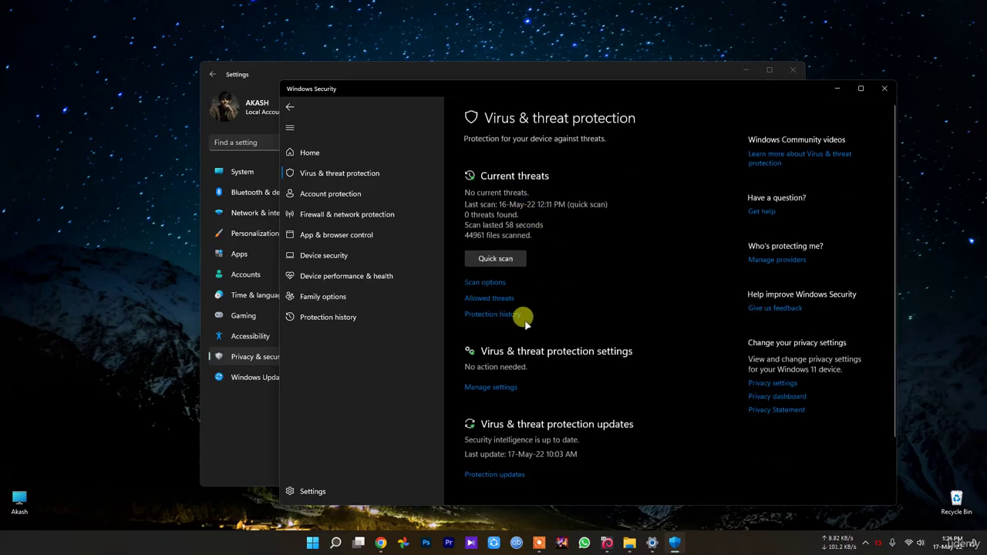
left_click(486, 314)
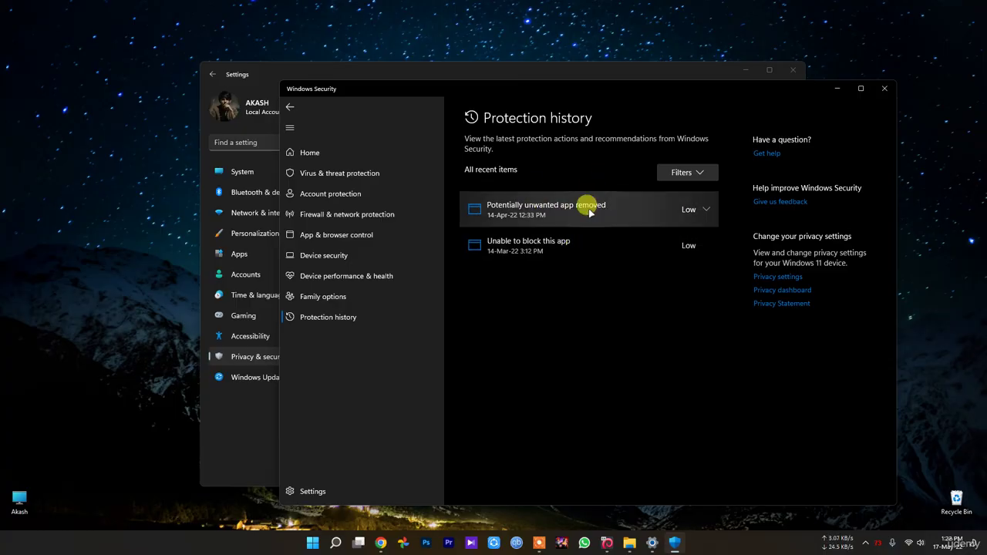
key("alt+Left")
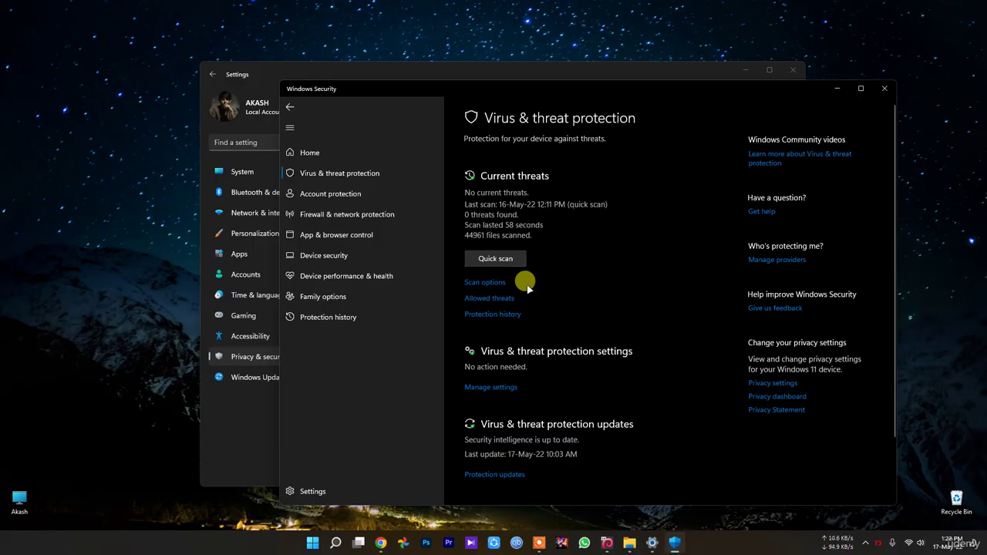
left_click(884, 88)
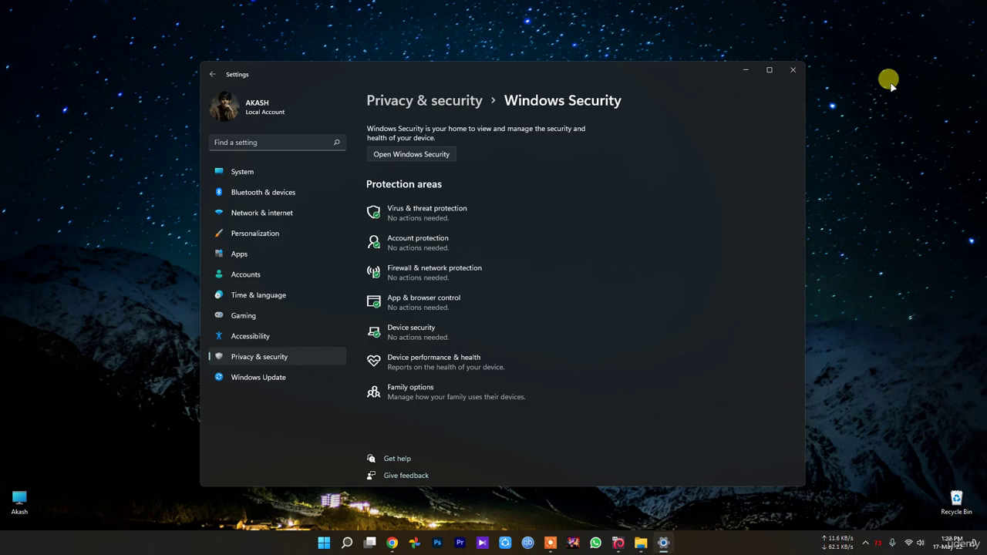
Reopen Virus & threat protection from the protection areas, look through its sections down to Ransomware protection, and close it.
left_click(491, 210)
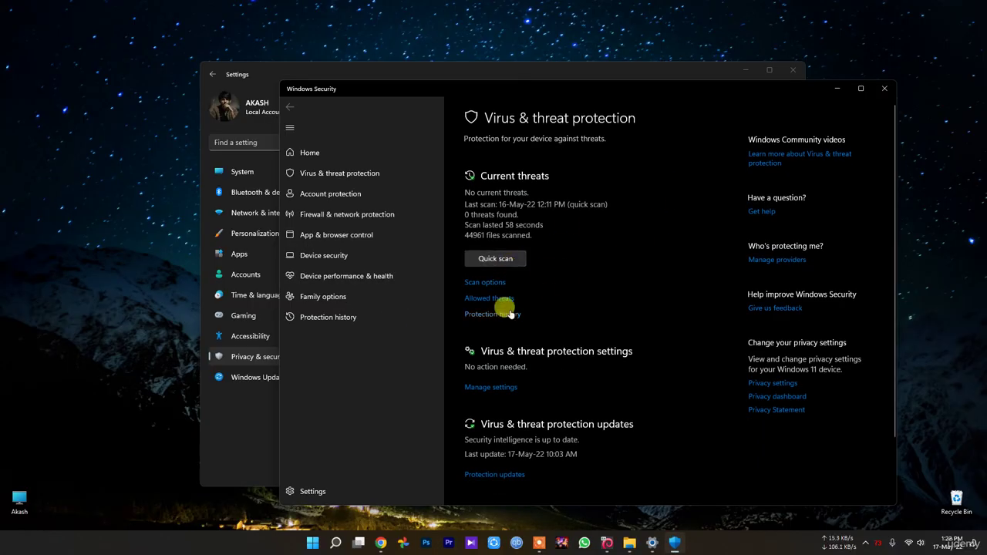
scroll(555, 277, "down", 2)
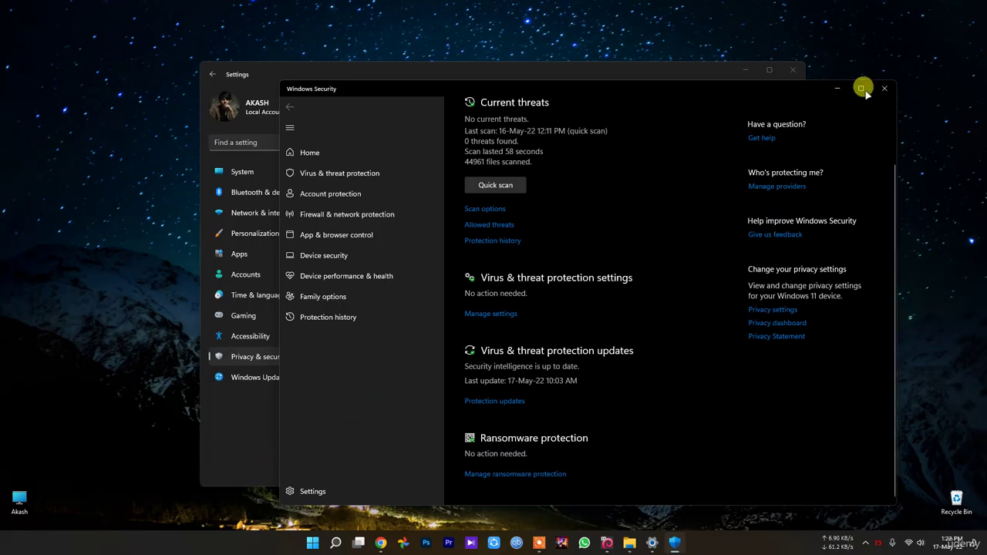
scroll(493, 278, "up", 2)
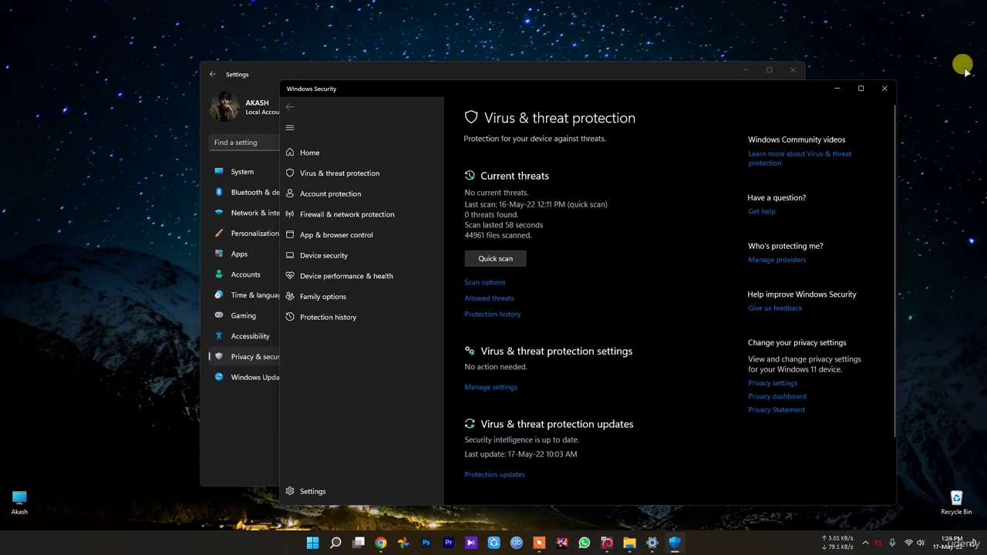
left_click(885, 88)
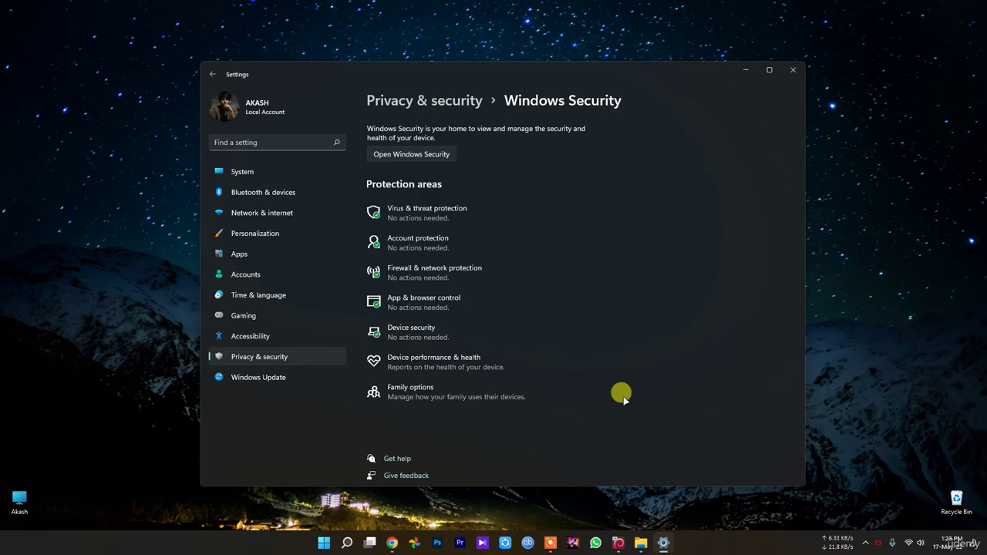
Check for updates on the Windows Update page and close Settings.
left_click(279, 376)
left_click(739, 142)
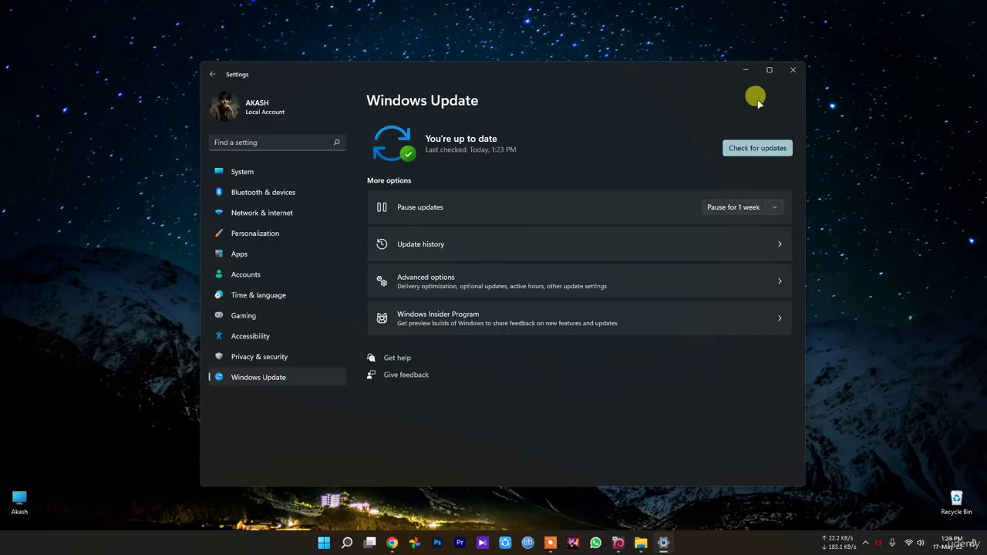
left_click(793, 70)
Open Device Manager, move it to the middle of the desktop to review the device categories, and close it.
right_click(334, 548)
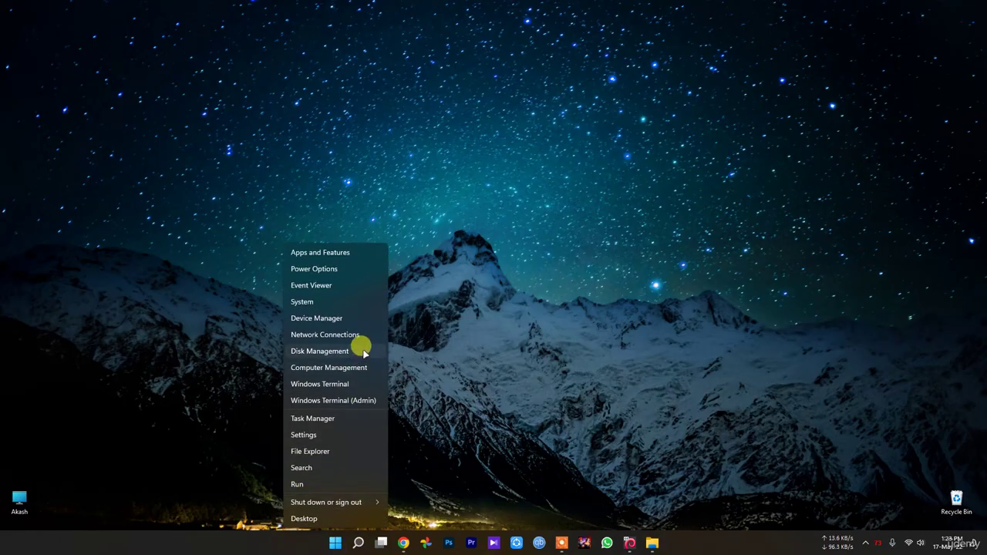
left_click(341, 320)
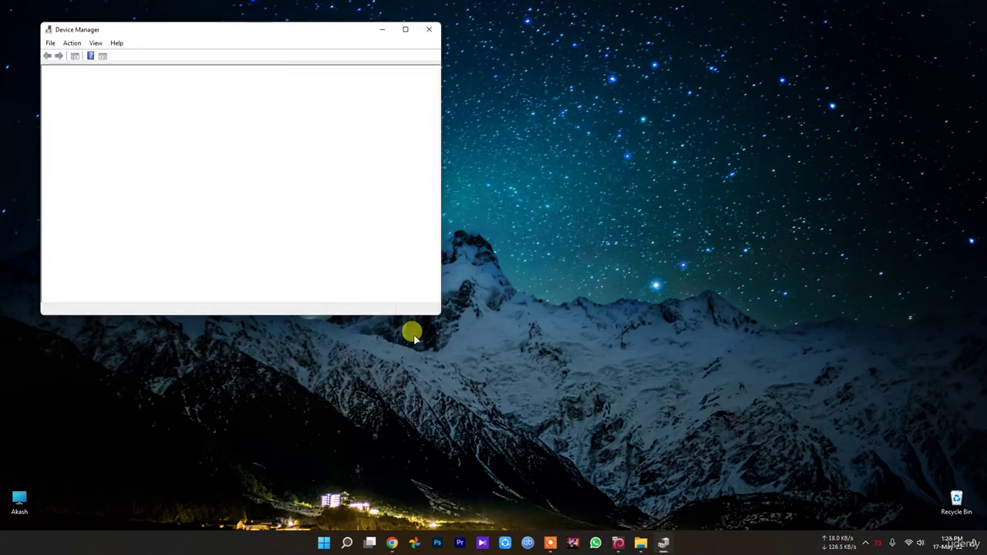
left_click_drag(260, 34, 603, 101)
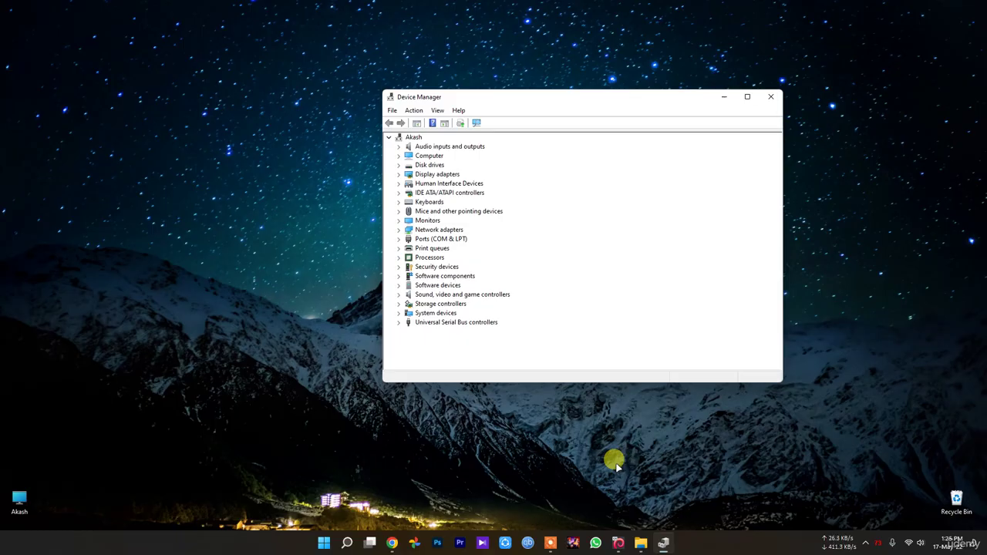
left_click(769, 97)
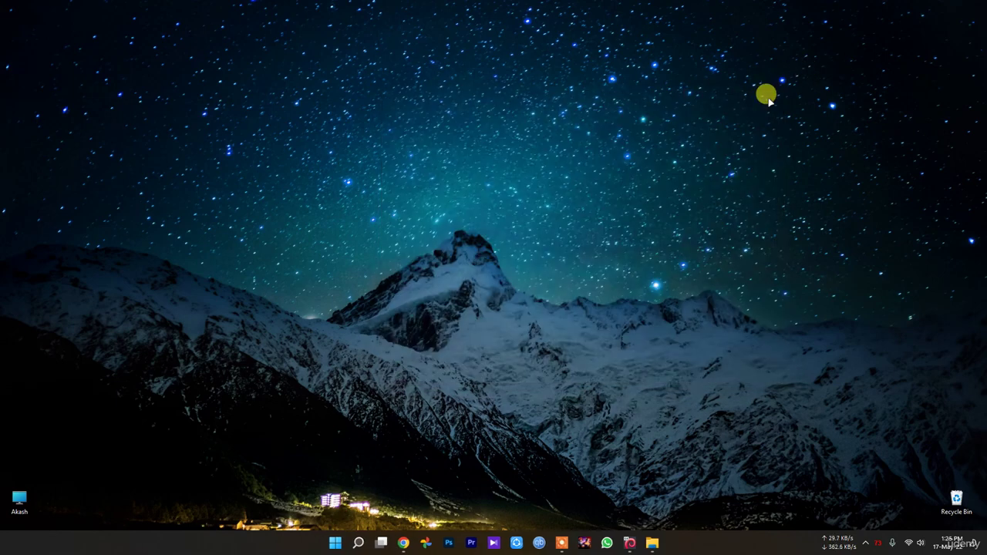
Open the PC's properties from its File Explorer drive view and maximise the System About page.
double_click(19, 503)
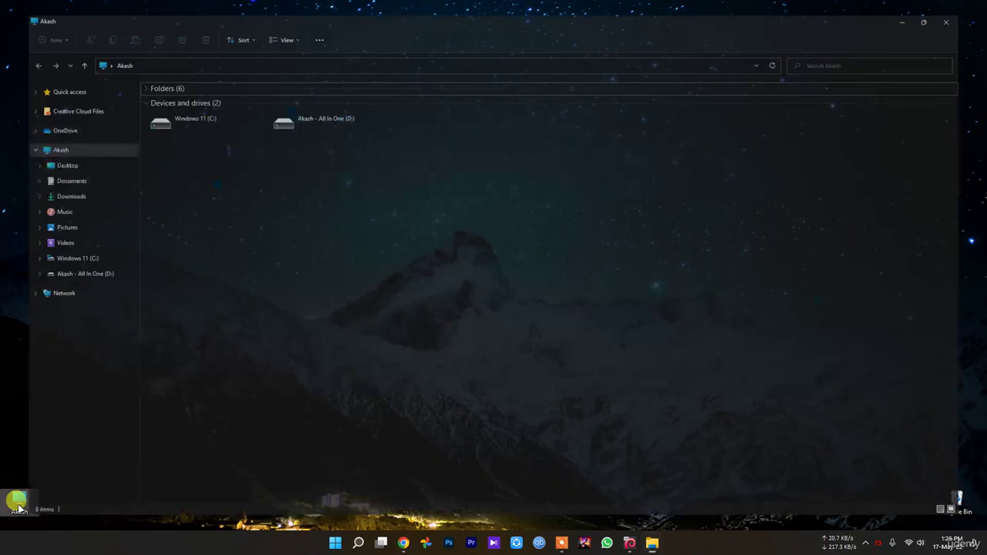
right_click(487, 242)
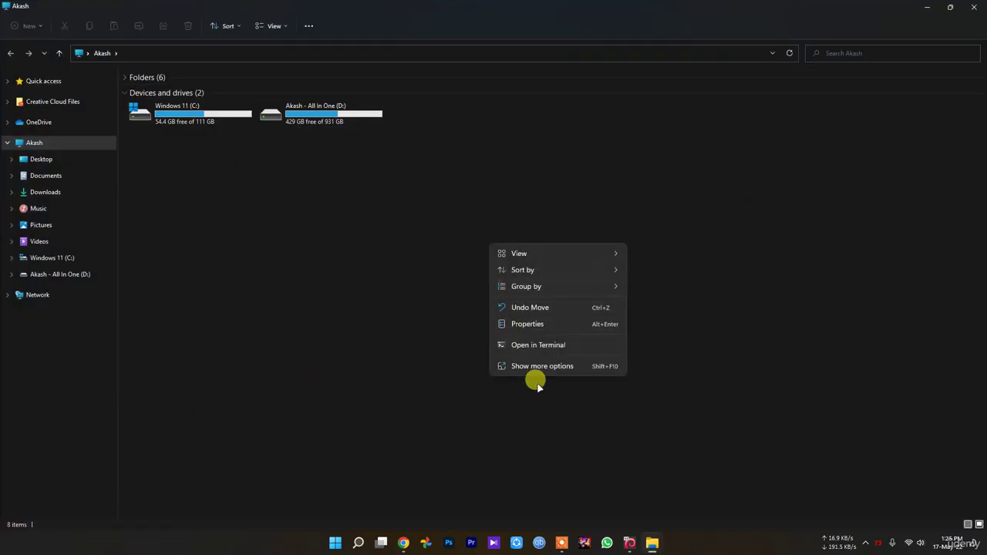
left_click(536, 366)
left_click(473, 247)
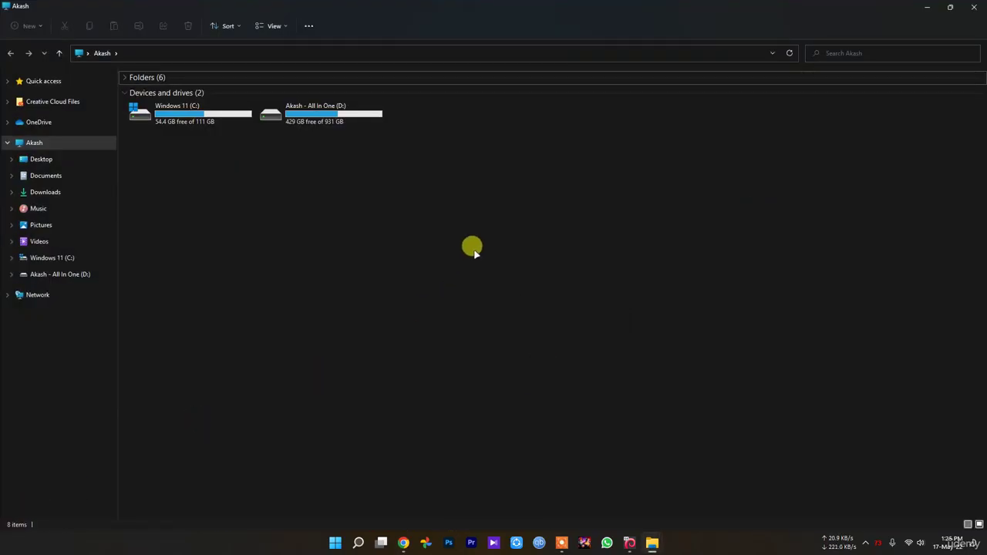
right_click(472, 247)
left_click(513, 328)
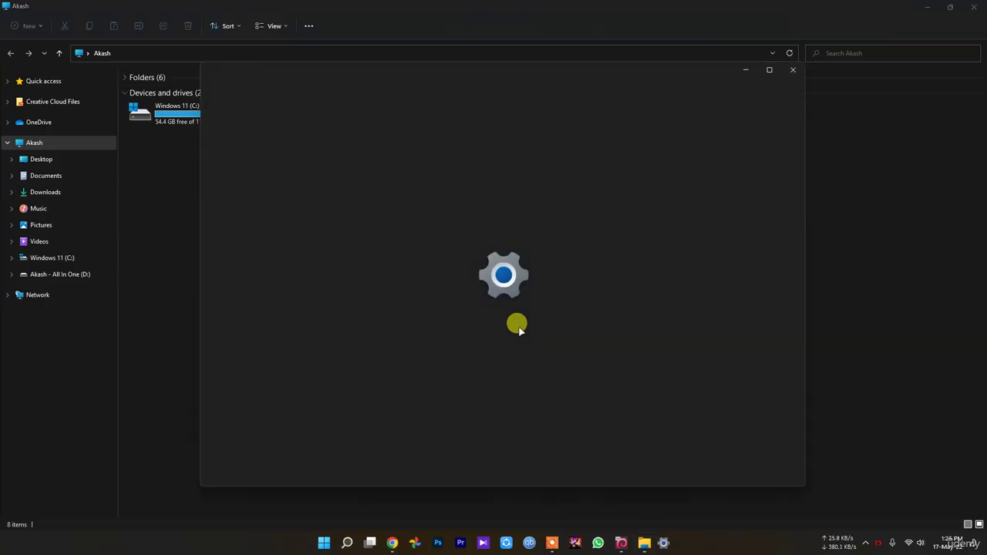
left_click(768, 67)
Review the device and Windows specifications, open Performance Options from Advanced system settings, and place it beside System Properties.
scroll(664, 231, "down", 2)
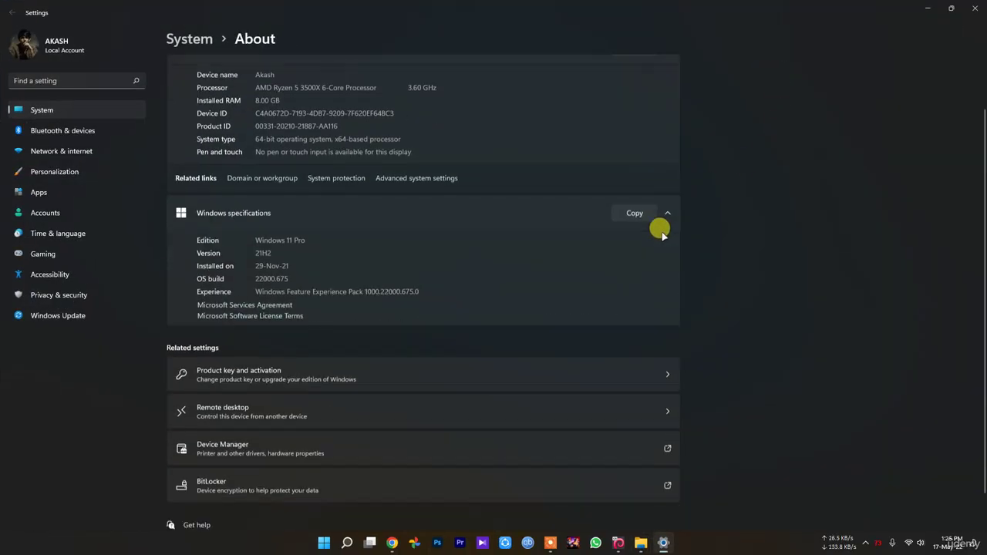
scroll(662, 232, "down", 1)
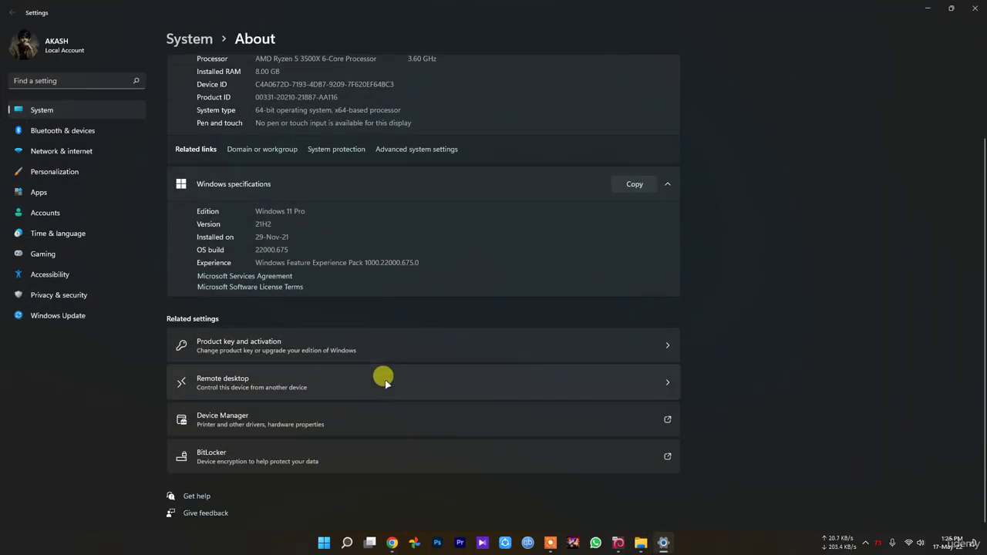
scroll(383, 378, "up", 2)
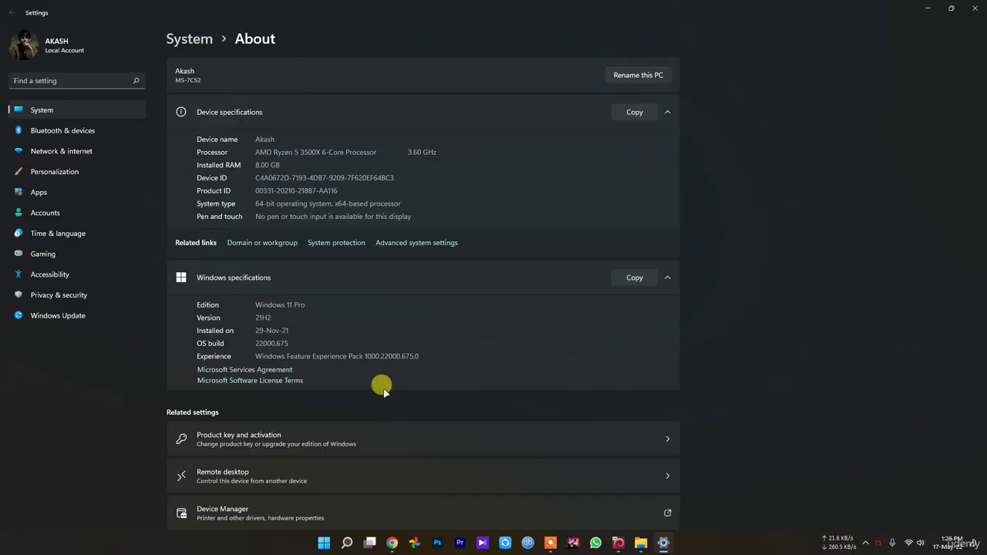
left_click(413, 243)
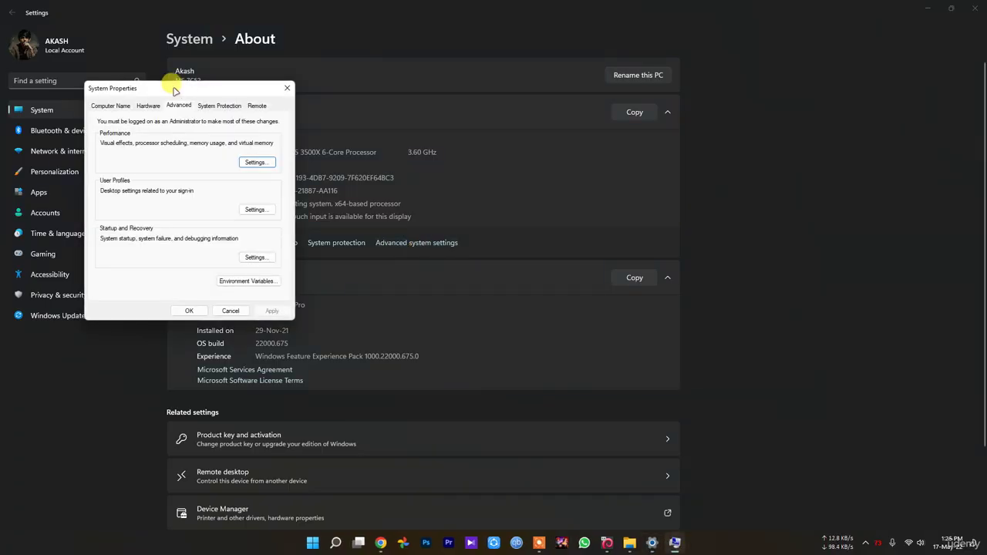
left_click_drag(185, 88, 452, 142)
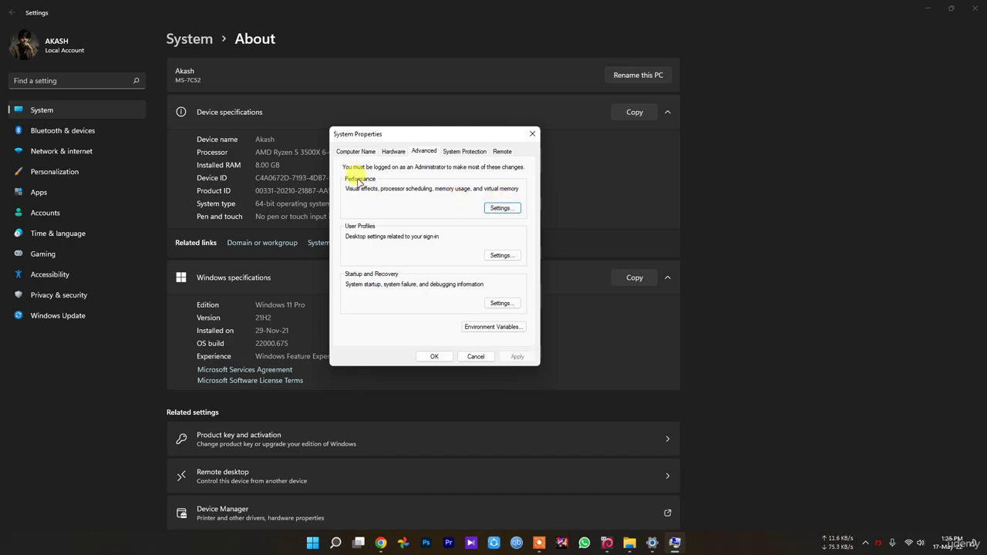
left_click(500, 208)
left_click_drag(417, 173, 618, 185)
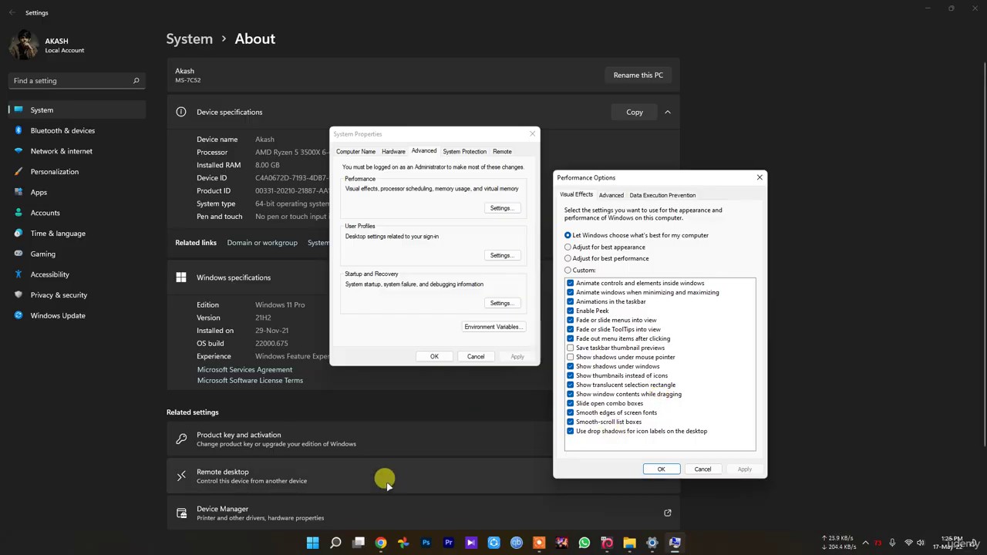
Try the Adjust for best performance visual effects option, cancelling Performance Options and System Properties without applying it.
left_click(618, 259)
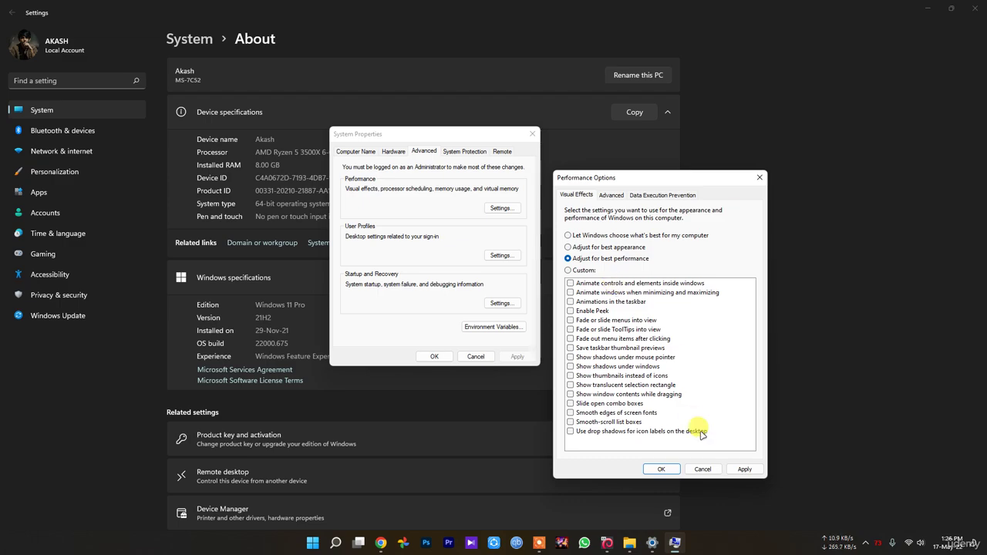
left_click(708, 468)
left_click(475, 356)
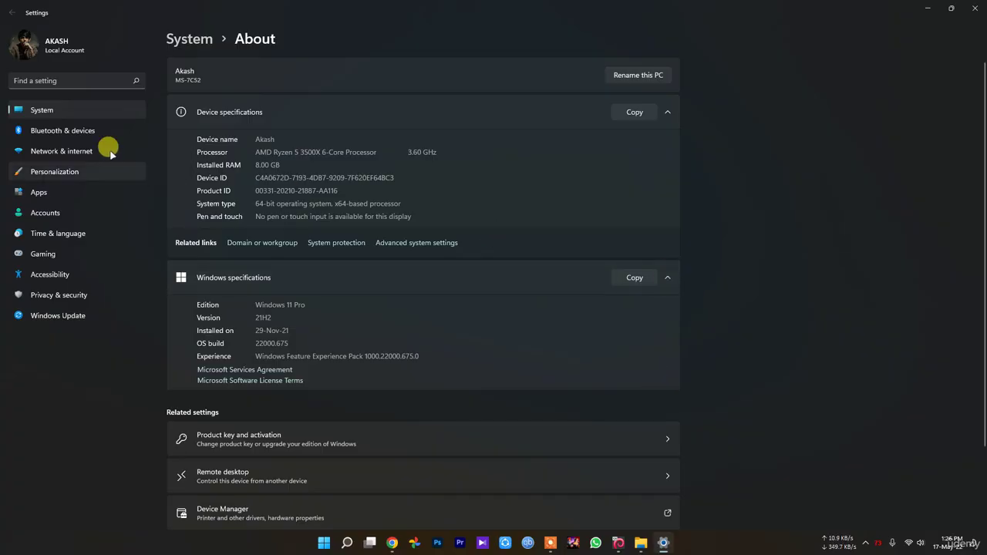
View the Background and Colors pages under Personalization, including Transparency effects, and close Settings.
left_click(70, 167)
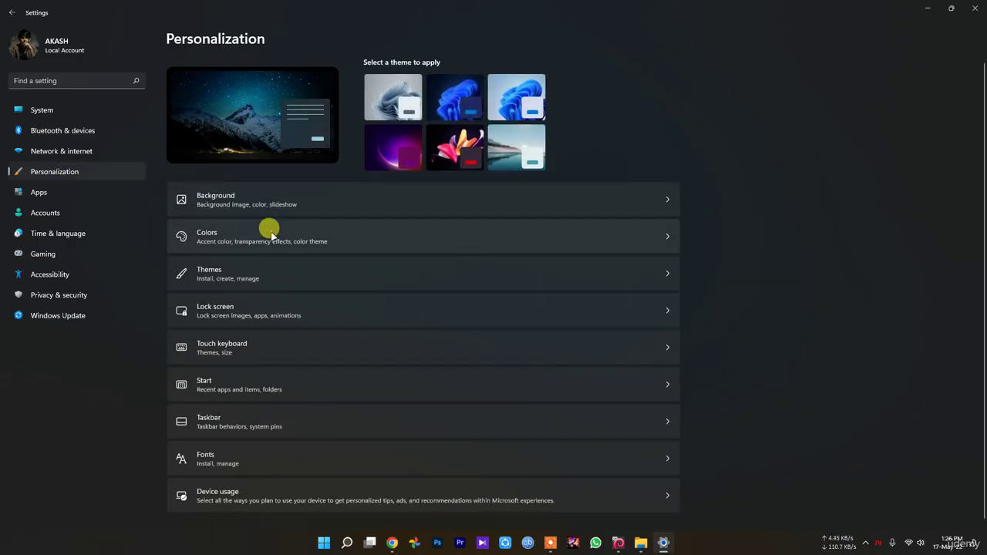
left_click(242, 201)
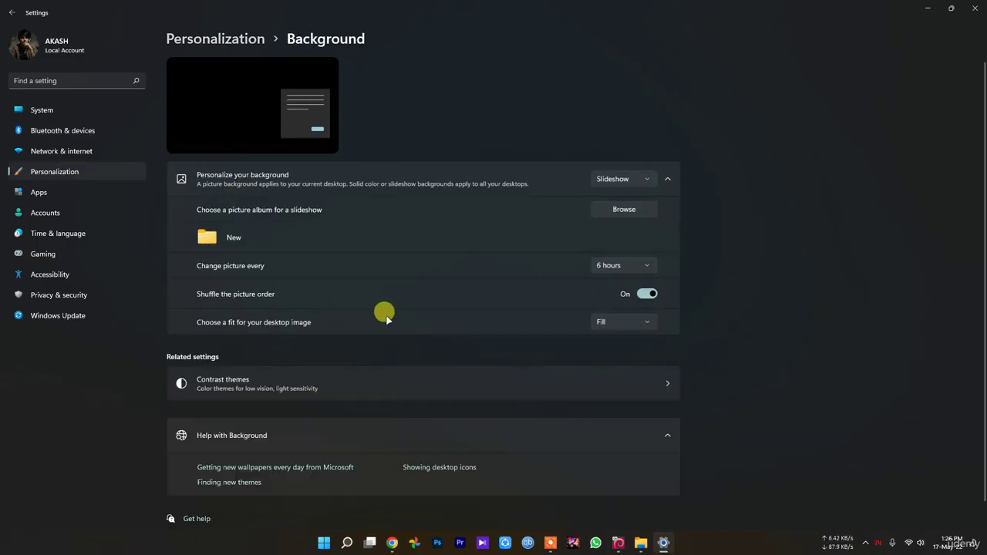
key("alt+Left")
left_click(232, 240)
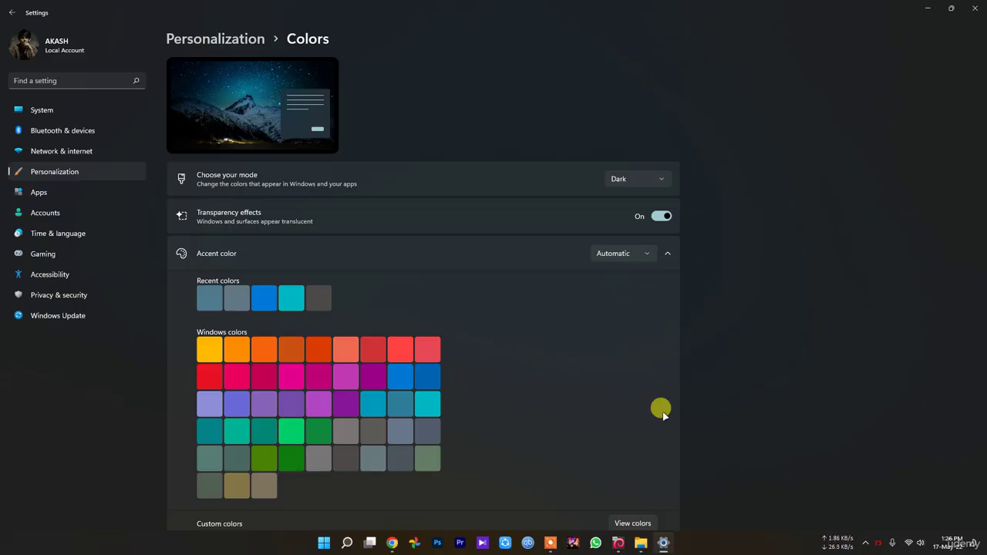
left_click(973, 8)
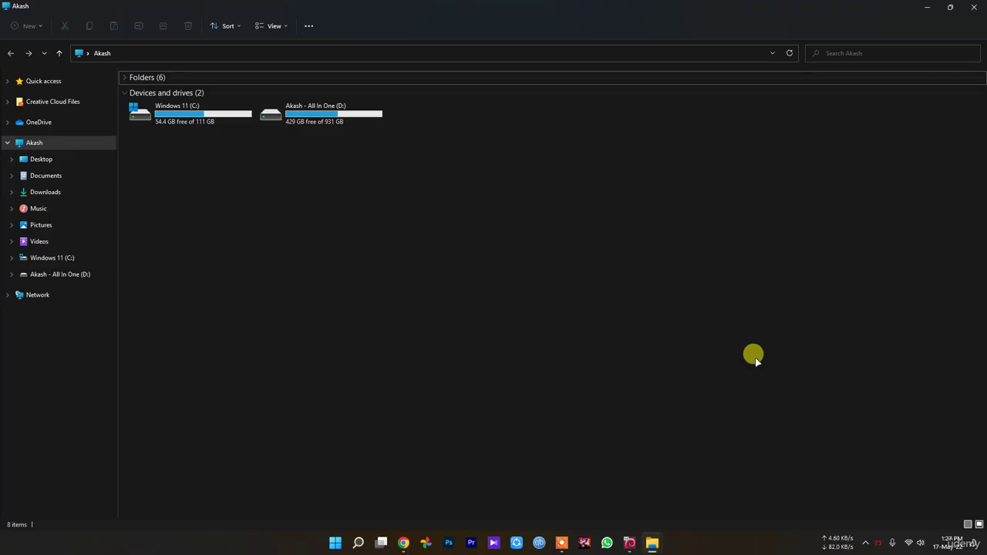
Open Search permissions from Windows Search's options and review the SafeSearch, Cloud content search and History settings.
left_click(357, 544)
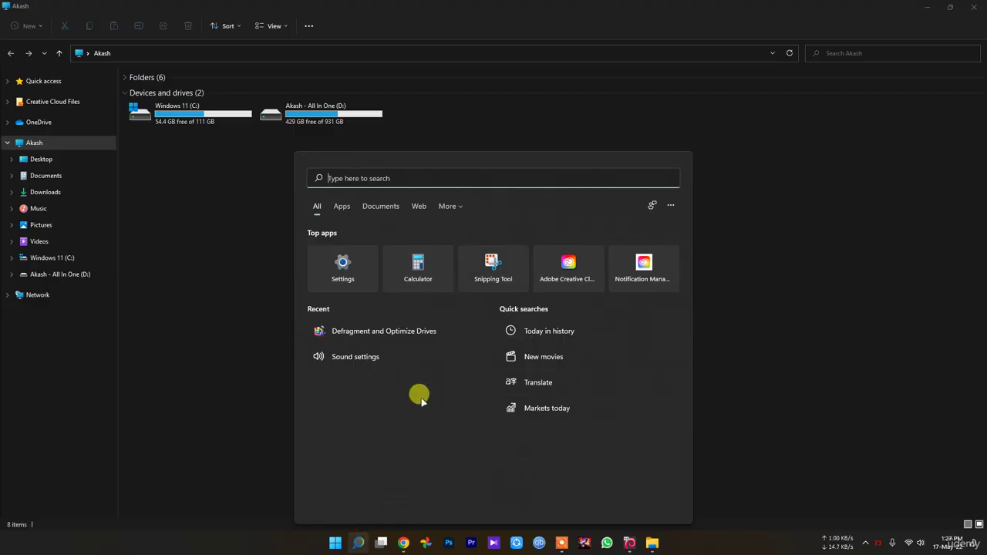
left_click(672, 205)
left_click(624, 276)
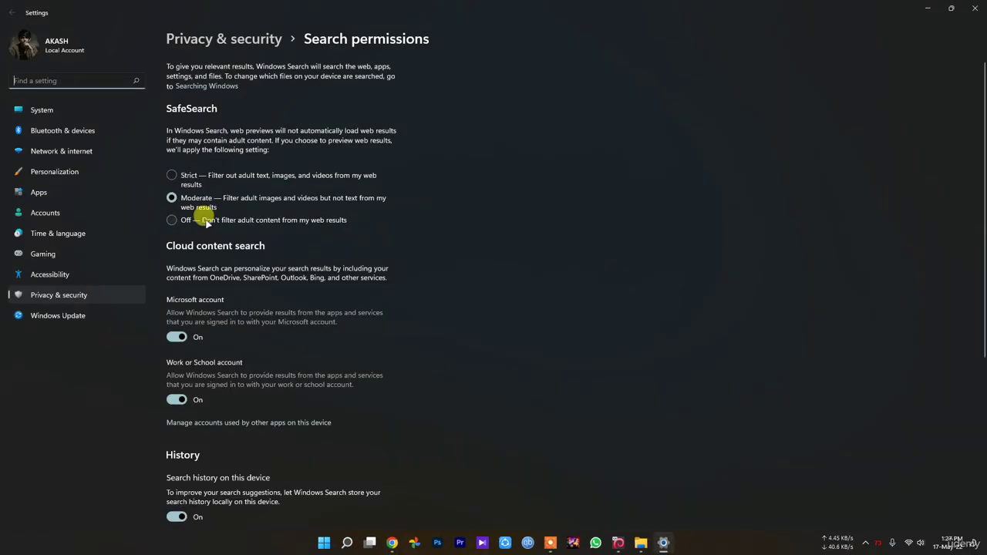
scroll(205, 216, "down", 1)
scroll(214, 309, "up", 1)
scroll(189, 232, "down", 2)
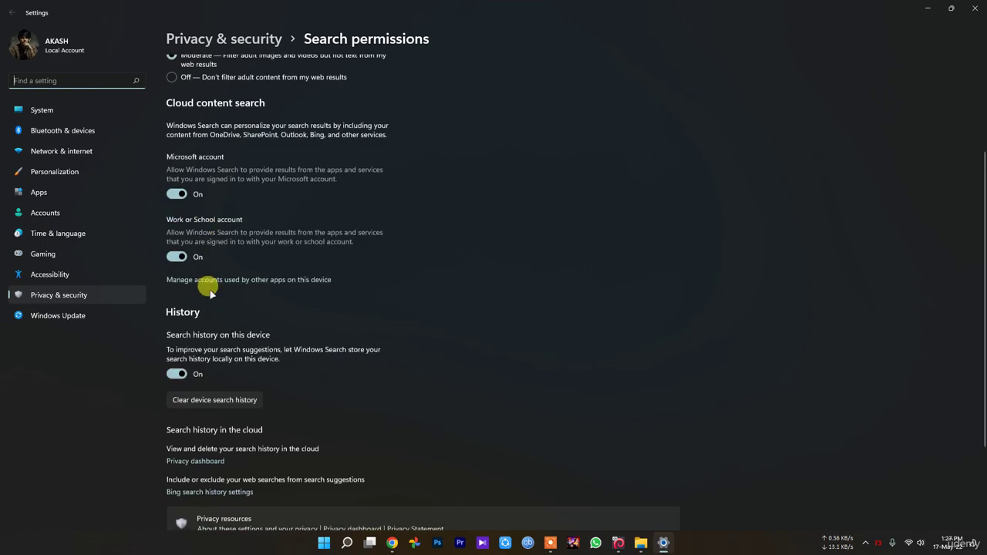
Review the remaining Search permissions, including the search history options, and close Settings.
scroll(177, 366, "down", 2)
left_click(974, 8)
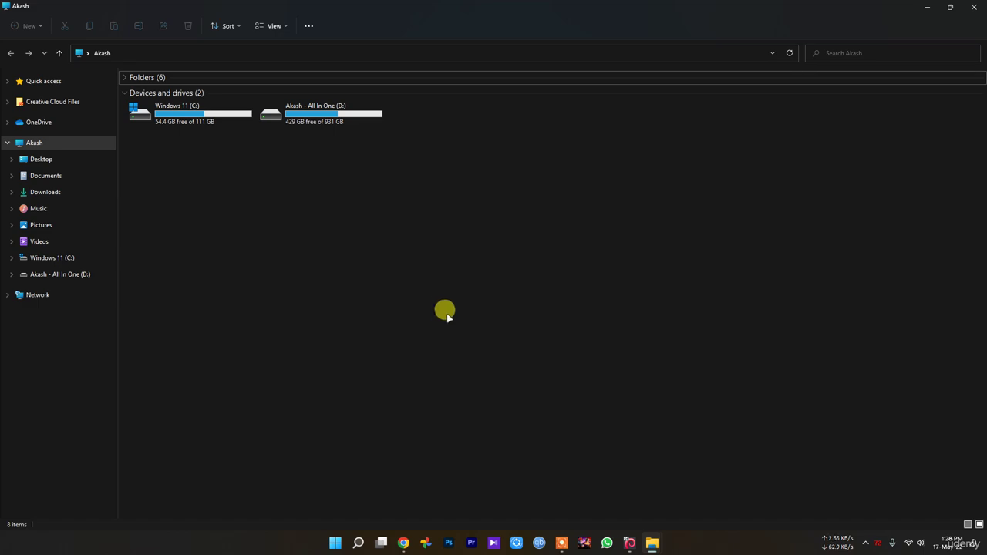
Open the Virtual Memory dialog through the PC's properties, Advanced system settings and the advanced Performance Options.
right_click(446, 311)
left_click(504, 398)
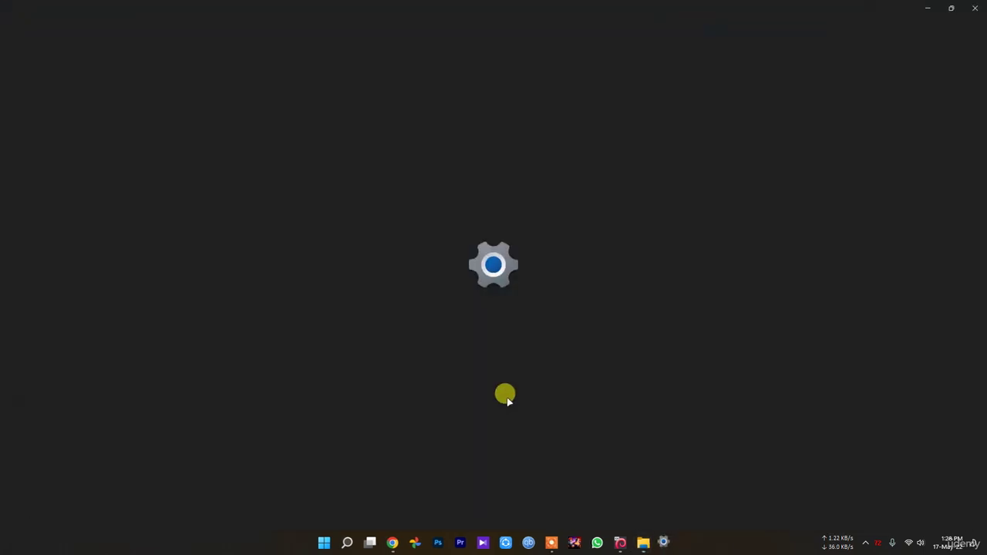
left_click(425, 244)
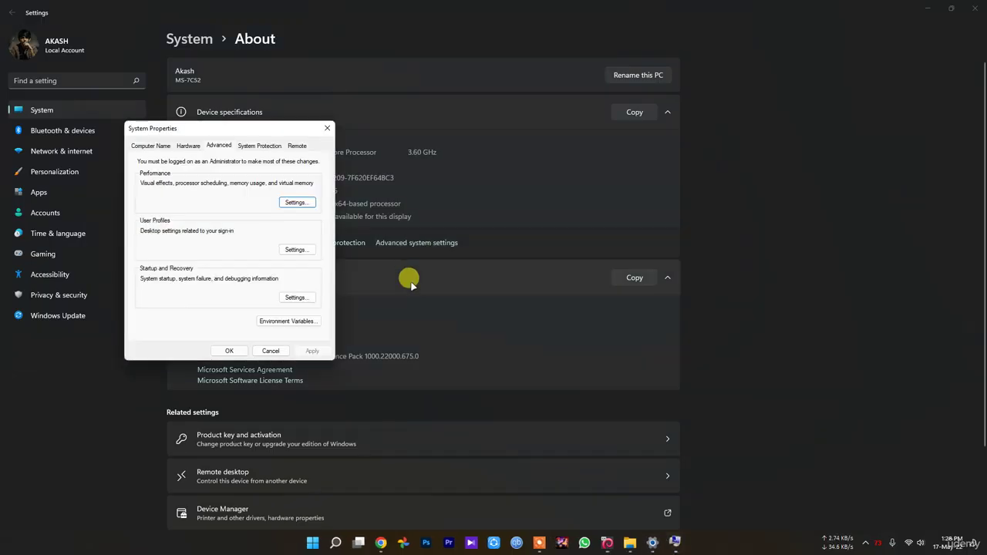
left_click(303, 202)
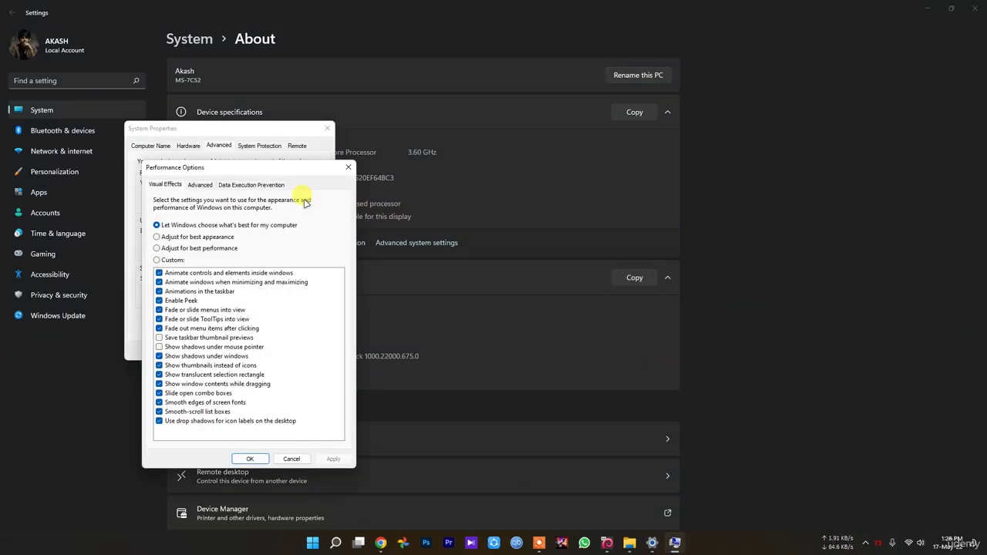
left_click(201, 186)
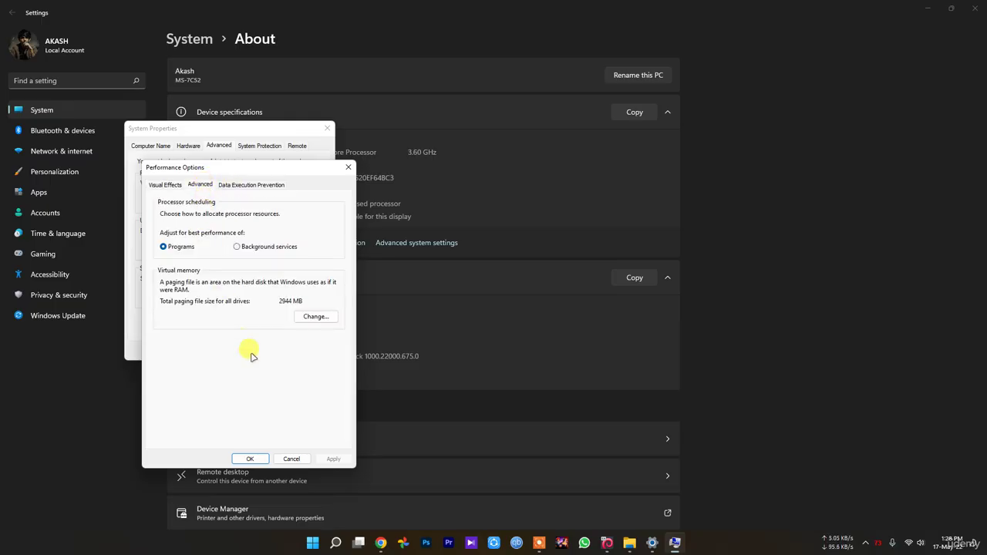
left_click(315, 316)
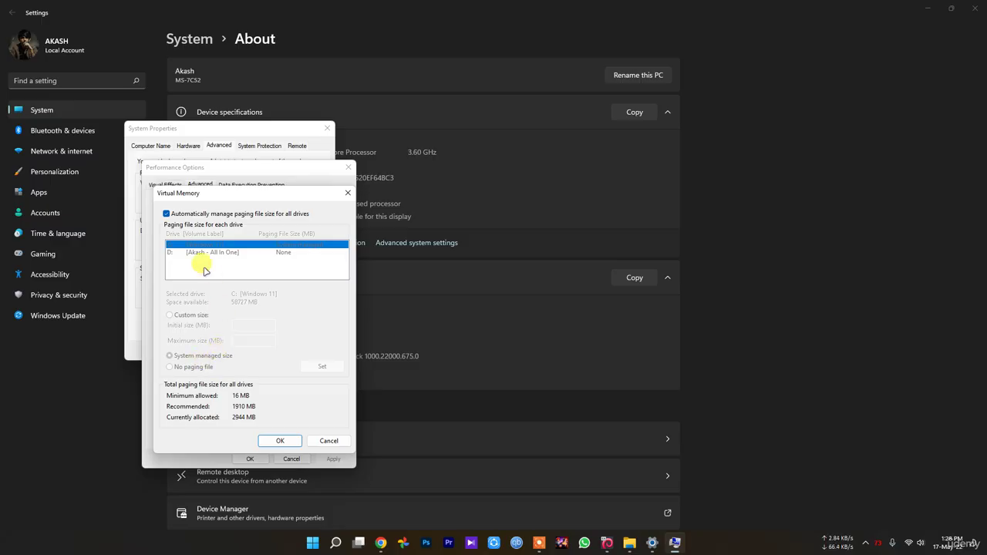
Try turning off automatic paging file management with a system managed size for drive C:, cancel all dialogs, and close Settings and File Explorer.
left_click(209, 214)
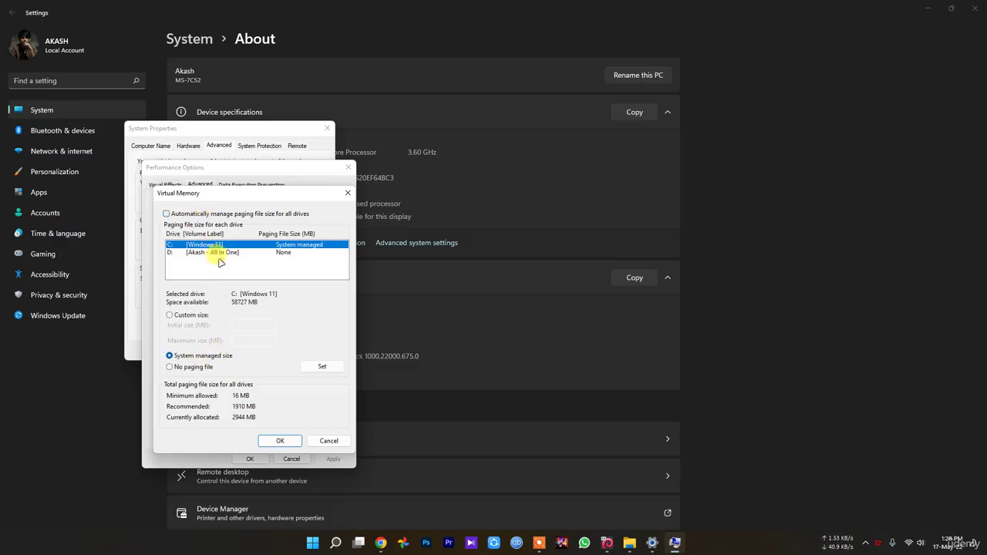
left_click(323, 368)
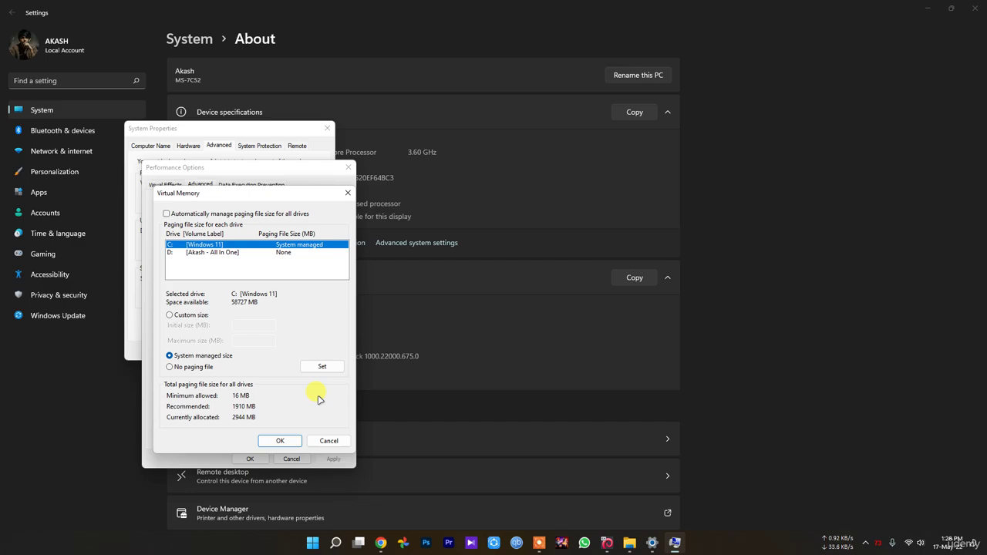
left_click(329, 441)
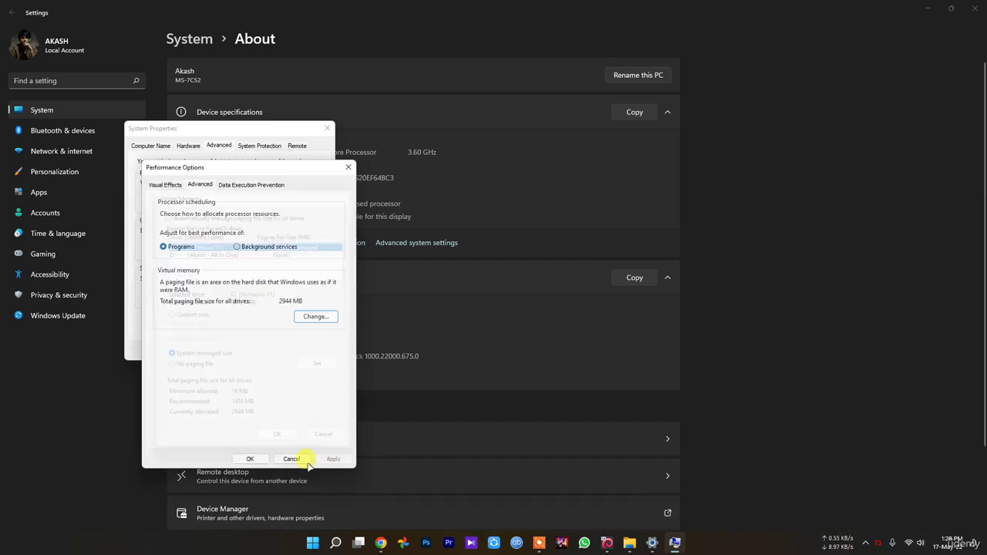
left_click(292, 459)
left_click(270, 347)
left_click(973, 9)
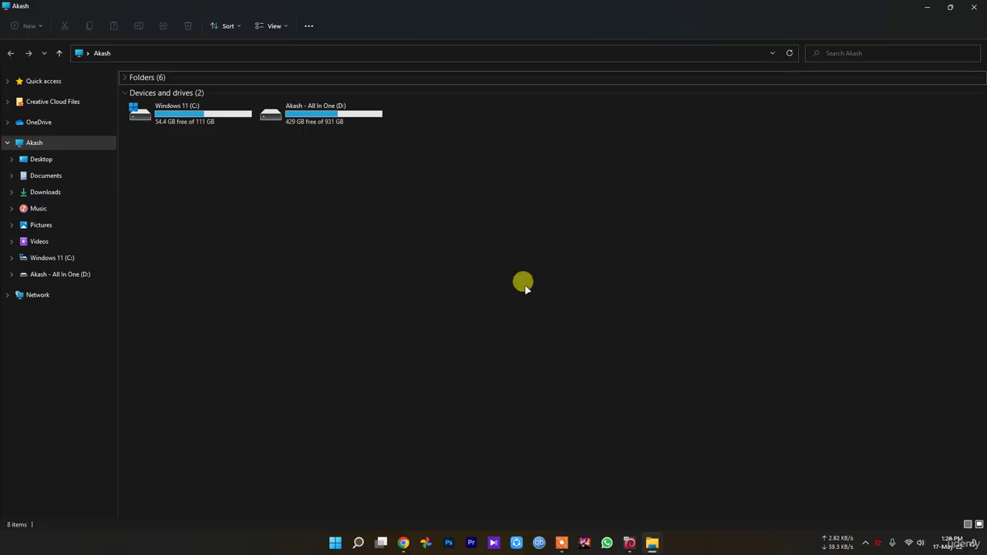
left_click(975, 7)
Search Windows for Run and use it to open the Windows Temp folder with the command temp.
left_click(358, 543)
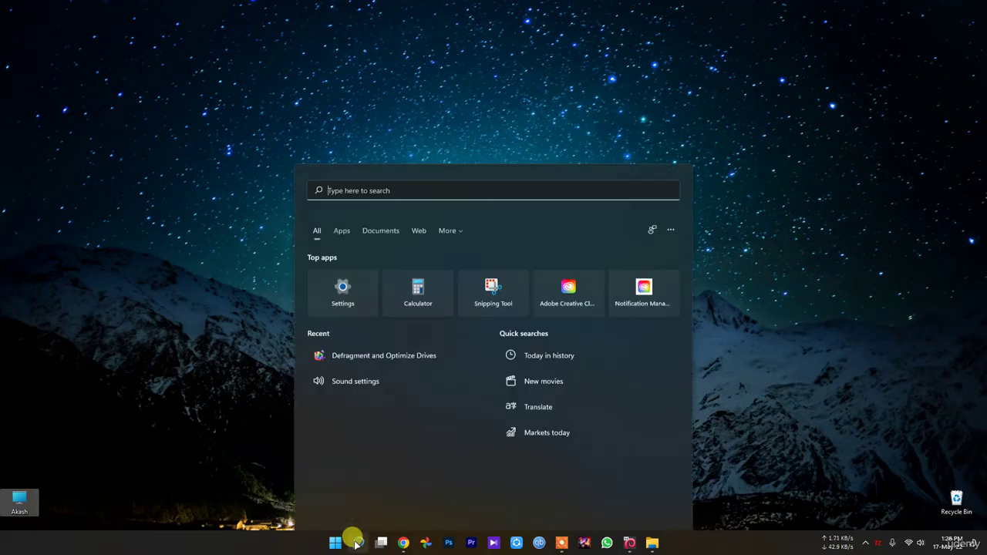
type("run")
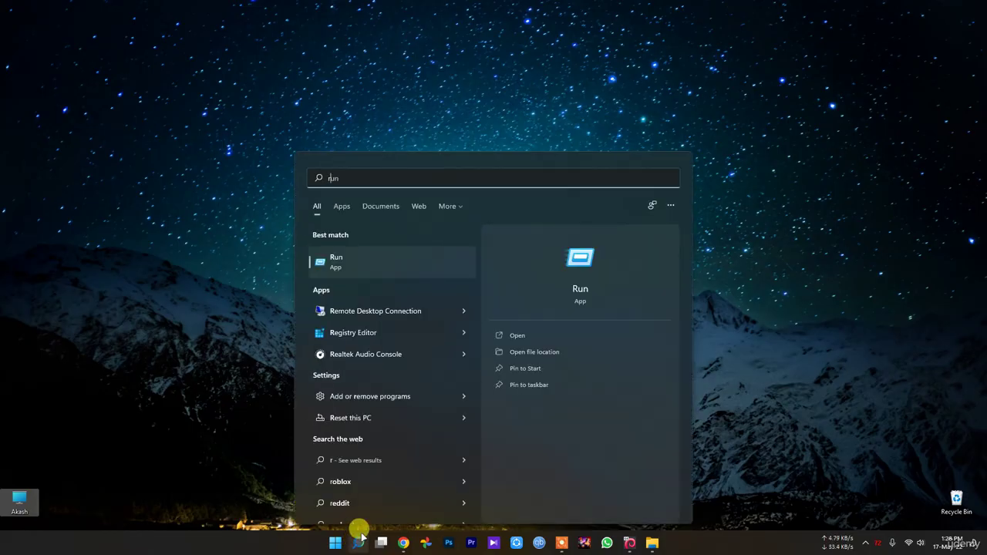
left_click(348, 263)
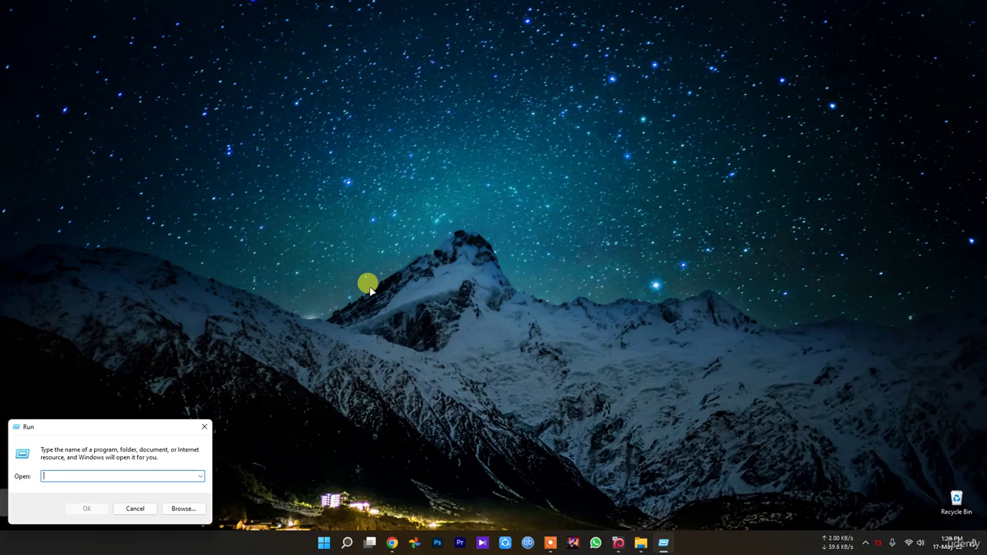
type("temp")
key("Return")
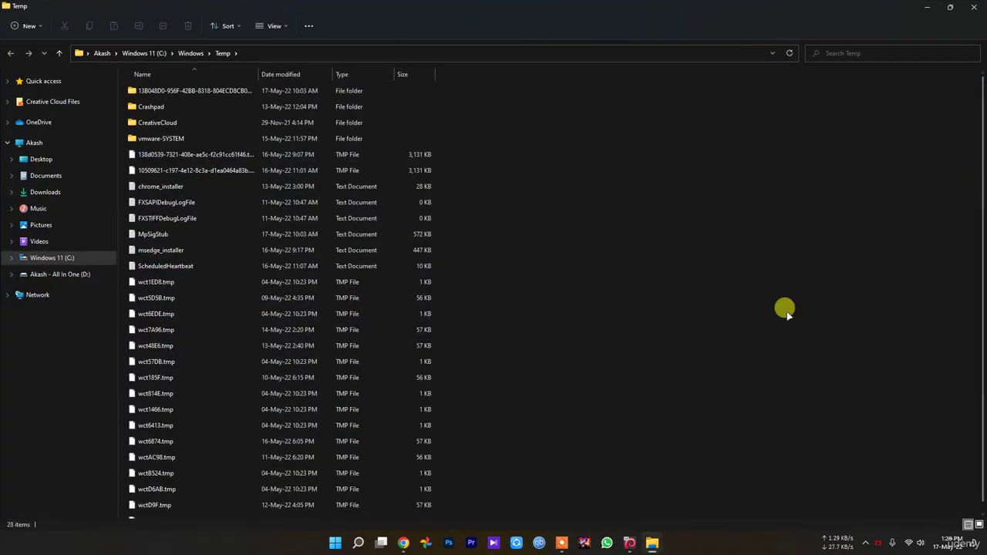
Delete all items in the Windows Temp folder, skipping those in use and cancelling for the vmware-SYSTEM folder.
key("ctrl+a")
key("Delete")
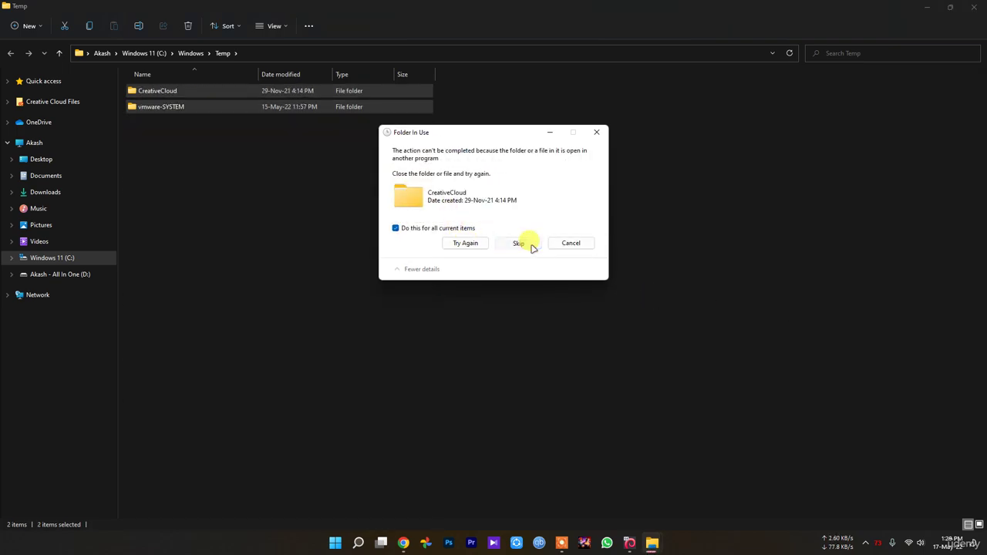
left_click(517, 243)
left_click(571, 224)
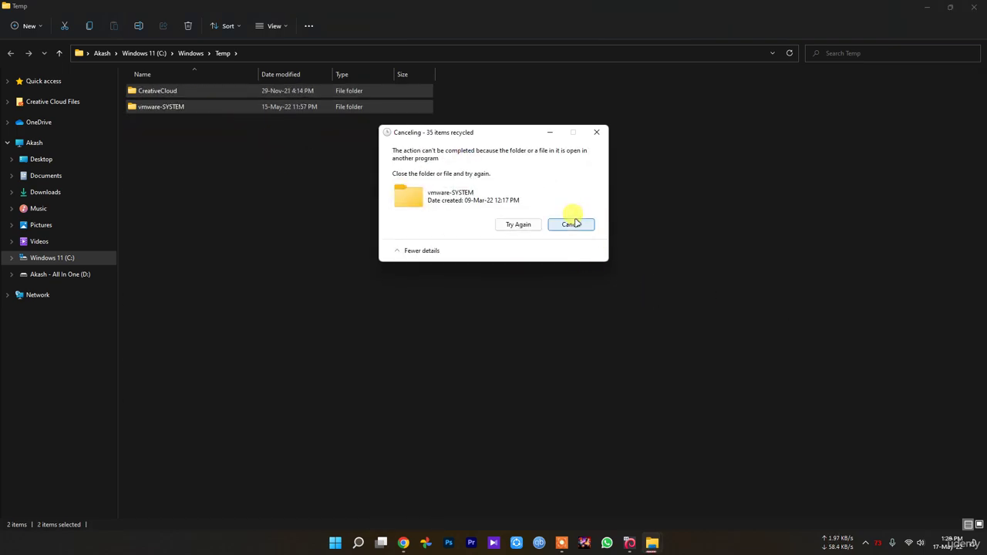
left_click(510, 312)
Open the user's AppData Local Temp folder with the Run command %temp% and look through its contents.
left_click(360, 542)
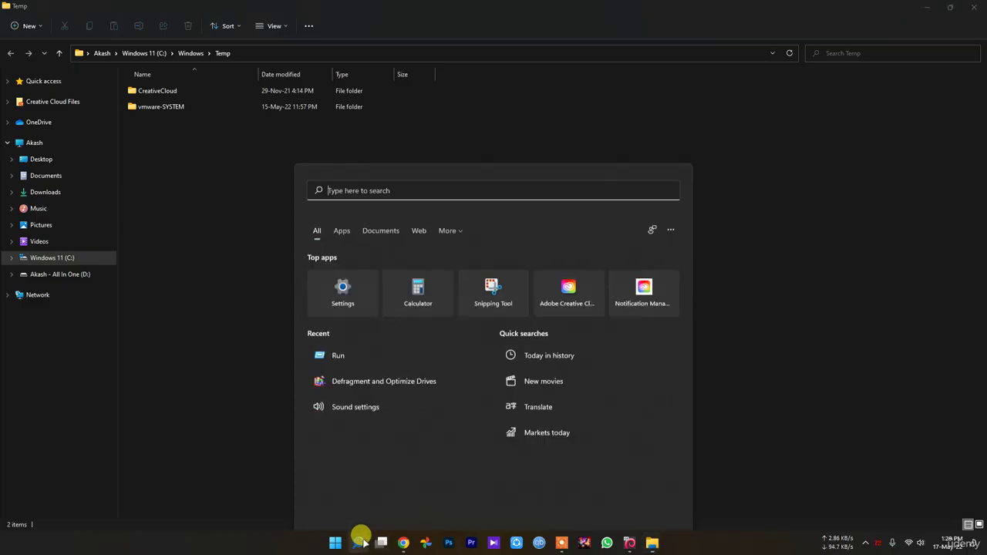
left_click(342, 325)
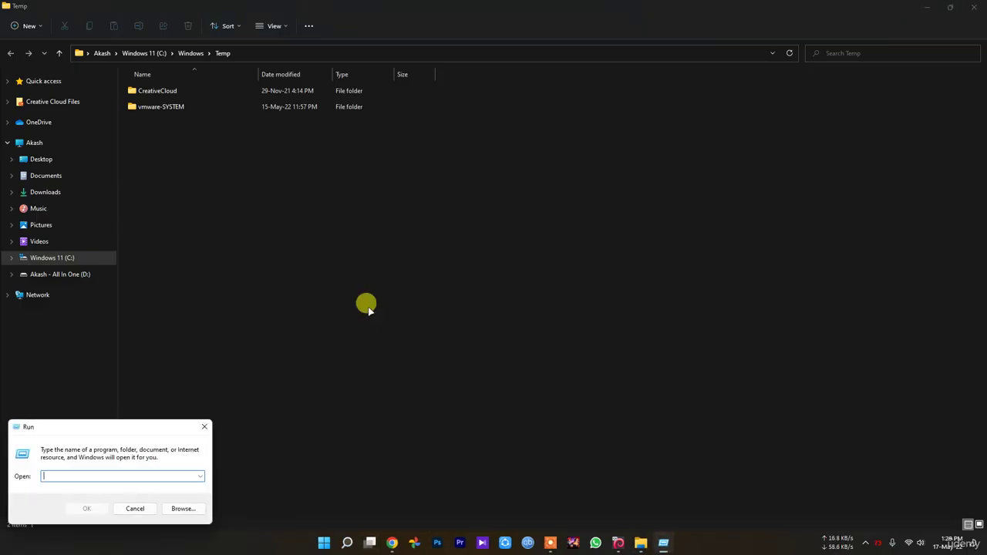
type("%")
key("BackSpace")
type("%")
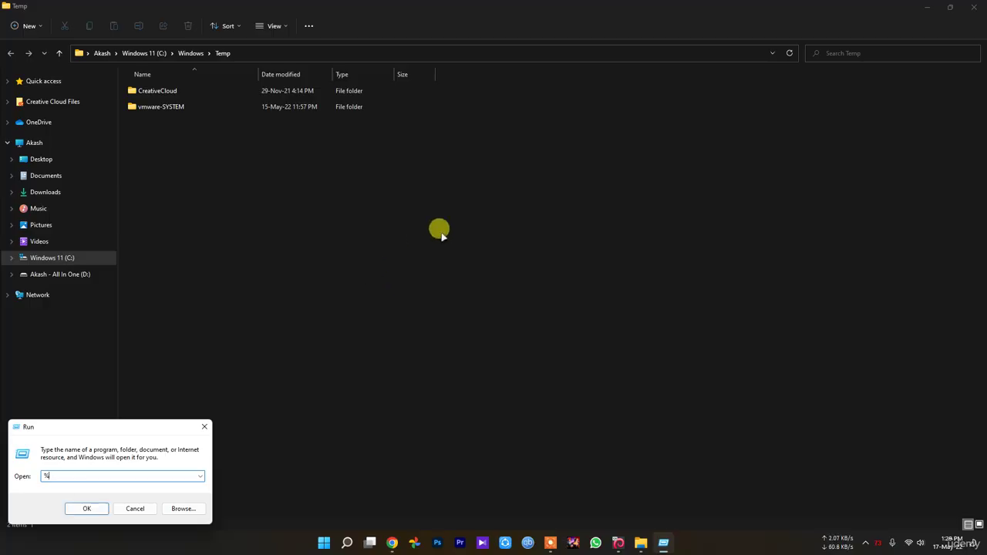
type("temp%")
key("BackSpace")
key("ctrl+a")
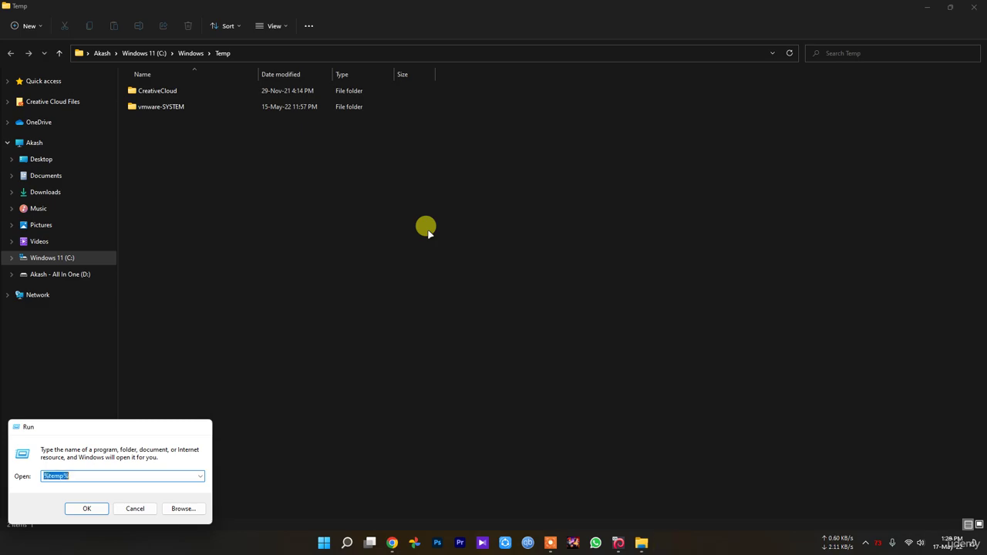
key("Return")
scroll(425, 225, "down", 15)
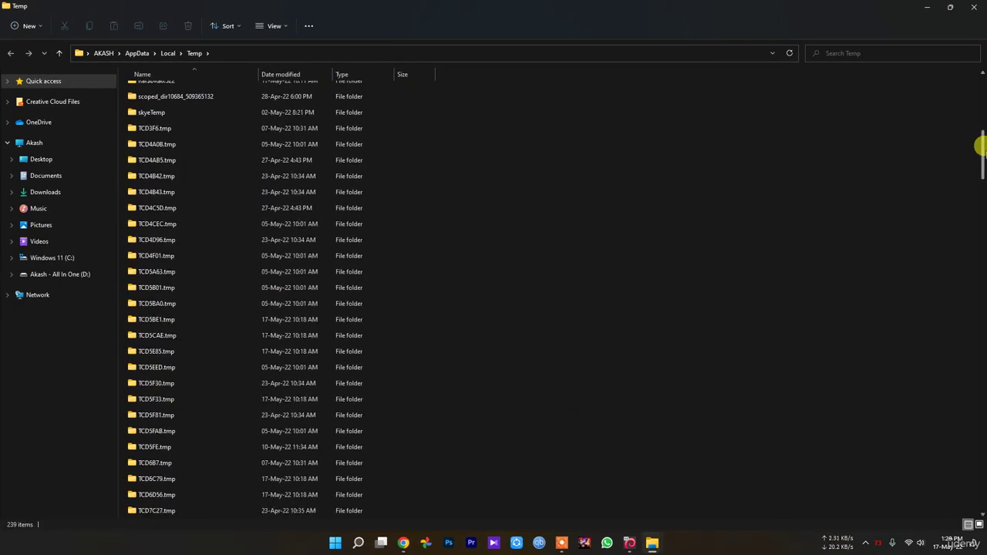
left_click_drag(981, 143, 983, 77)
Delete all items in the AppData Local Temp folder, skipping those in use, and close both Temp folder windows.
key("ctrl+a")
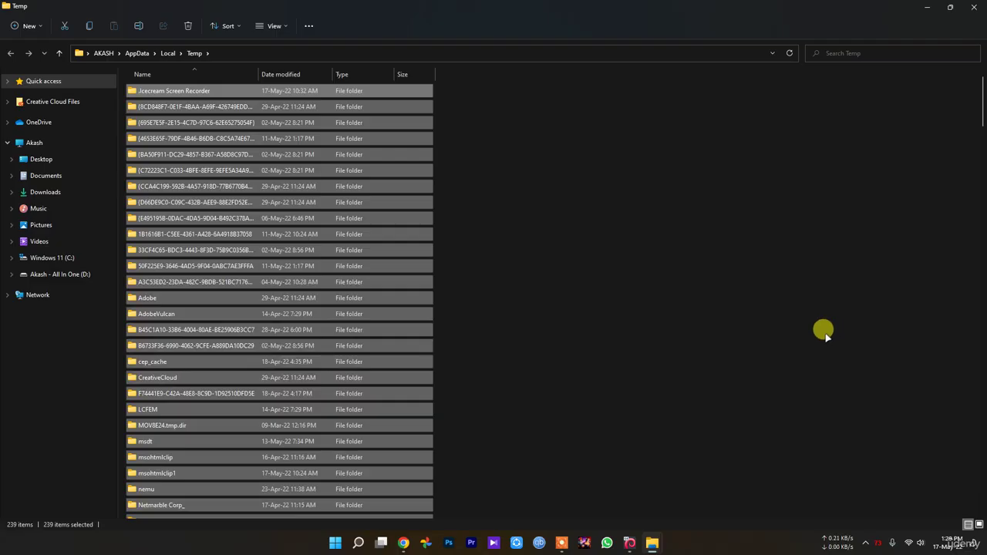
key("Delete")
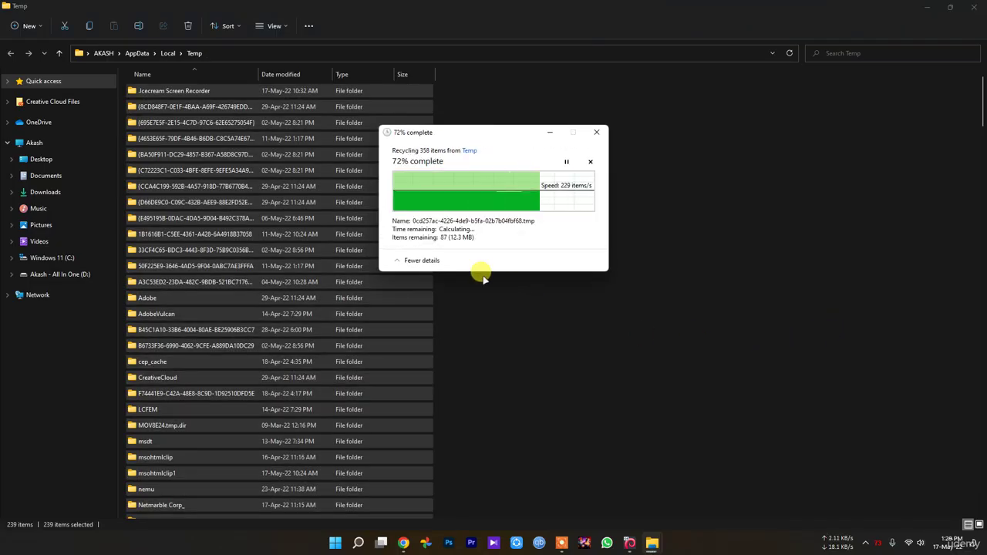
left_click(395, 221)
left_click(518, 235)
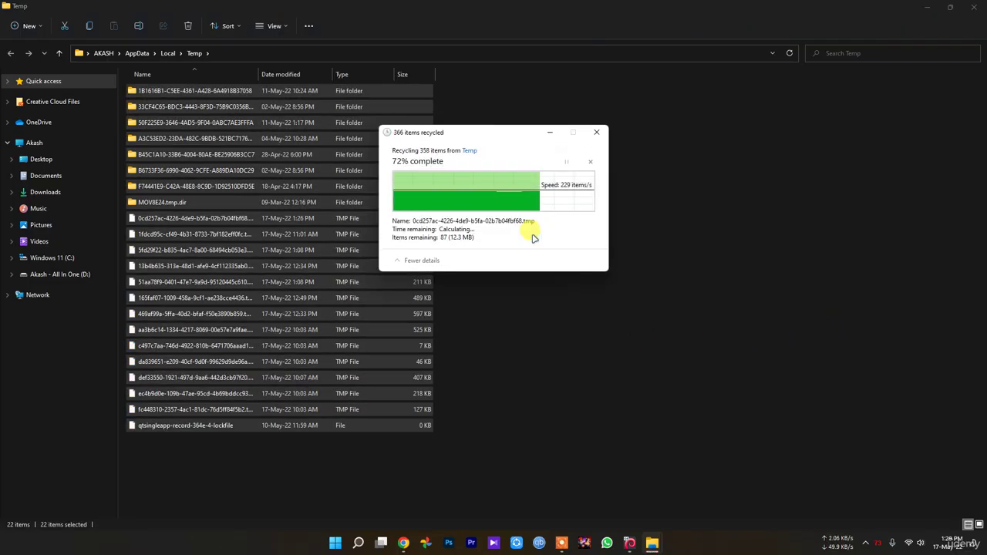
left_click(452, 228)
left_click(519, 243)
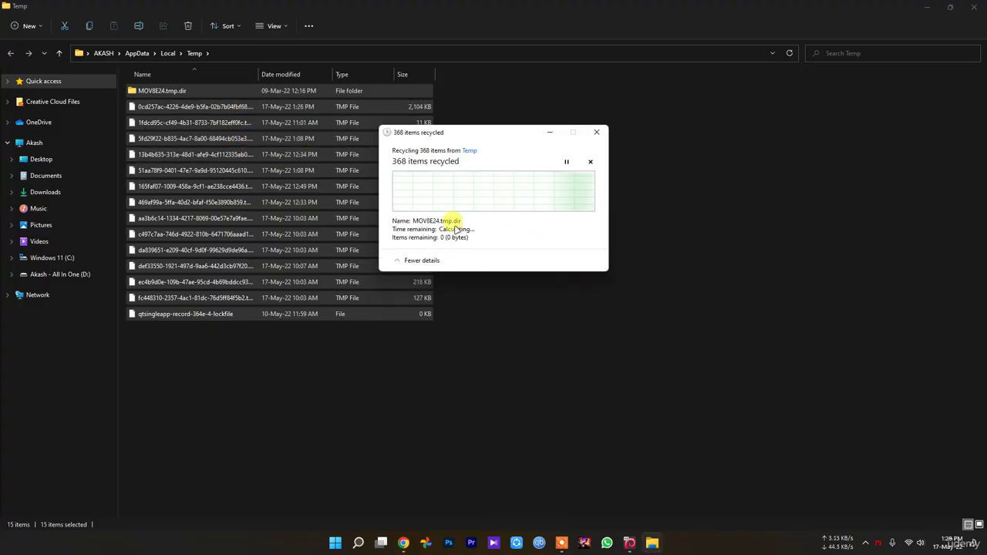
left_click(975, 6)
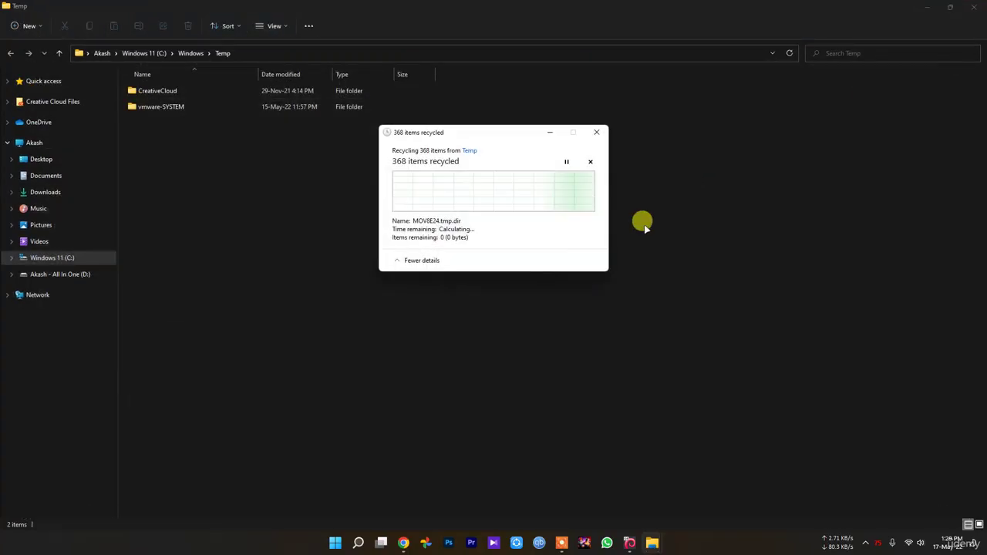
left_click(974, 7)
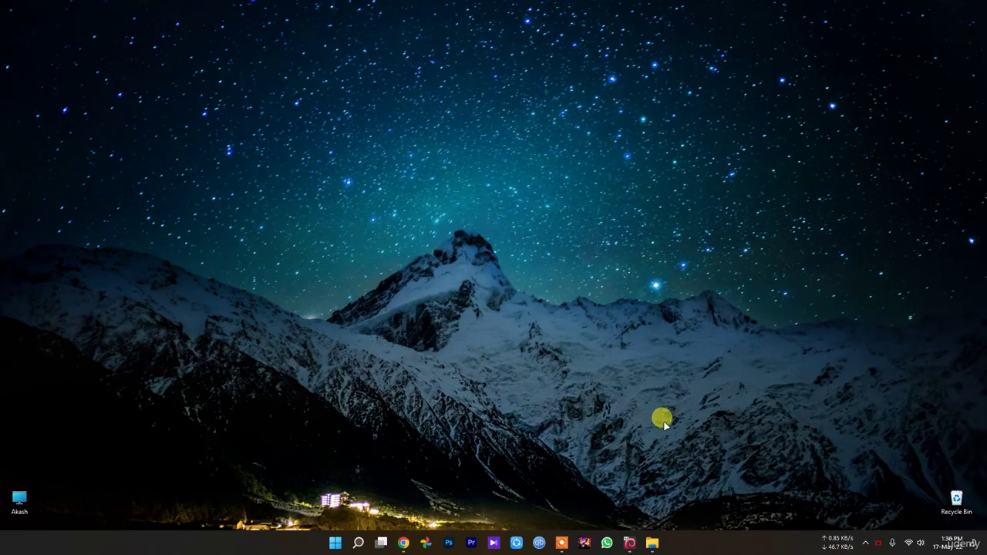
Open Task Manager, review the memory performance and the startup apps, and close it.
right_click(336, 543)
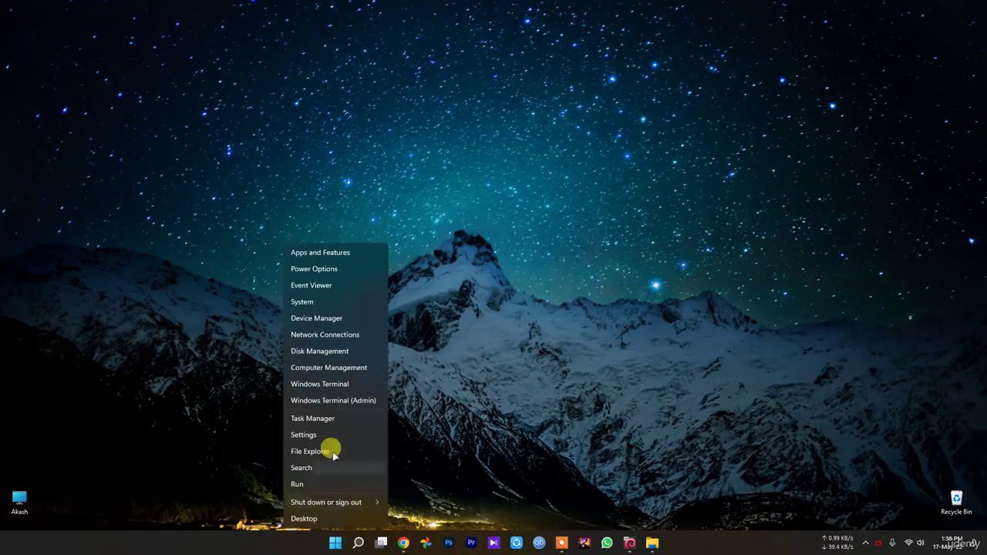
left_click(320, 418)
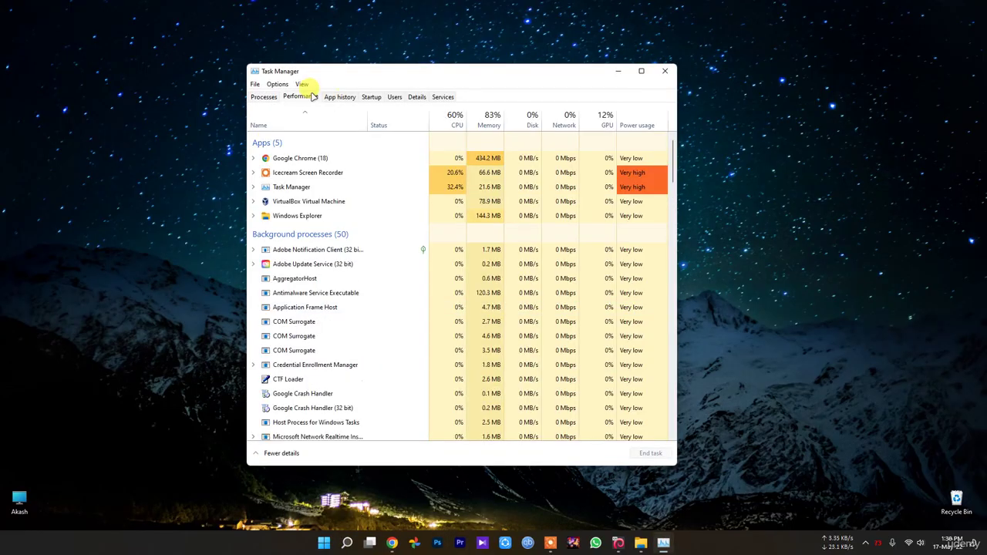
left_click(314, 96)
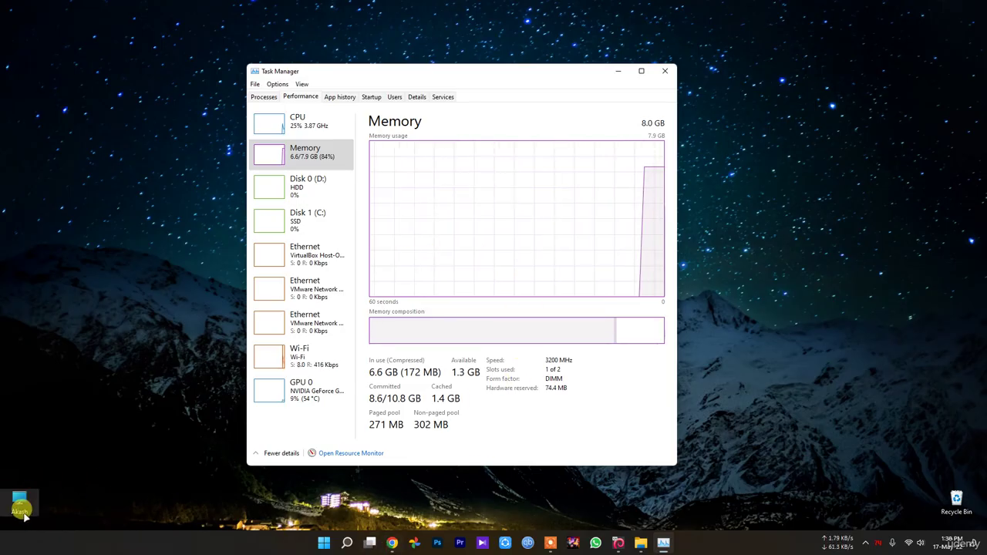
left_click(9, 476)
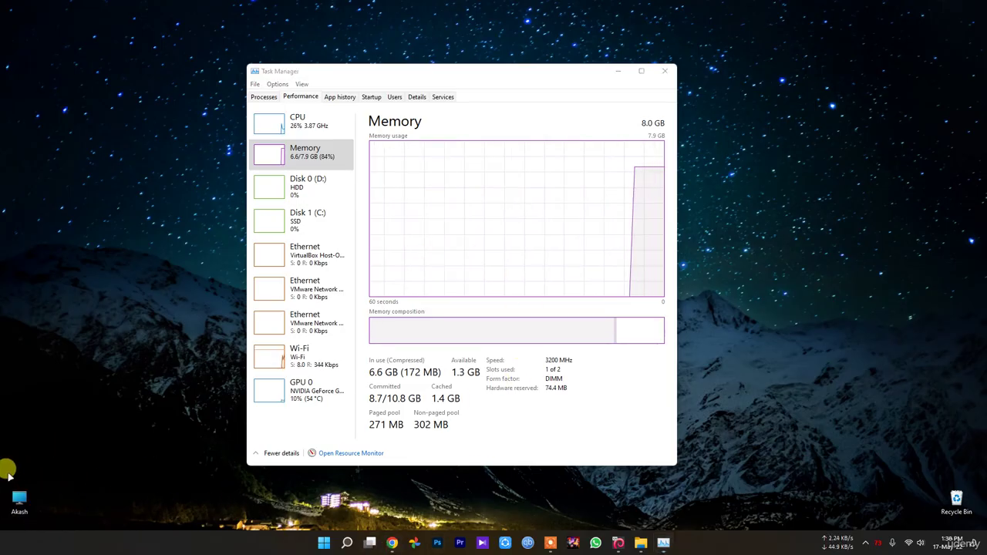
left_click(370, 98)
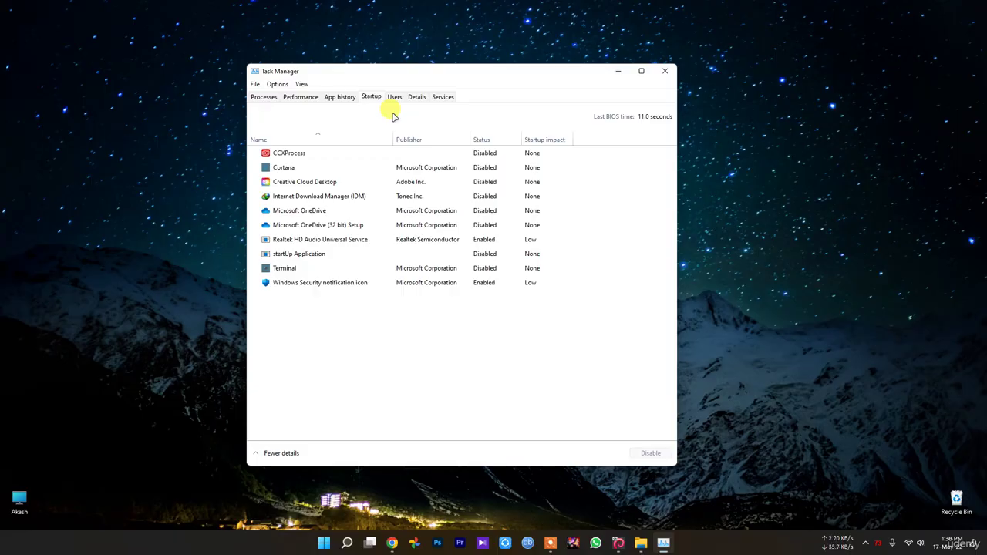
left_click(665, 70)
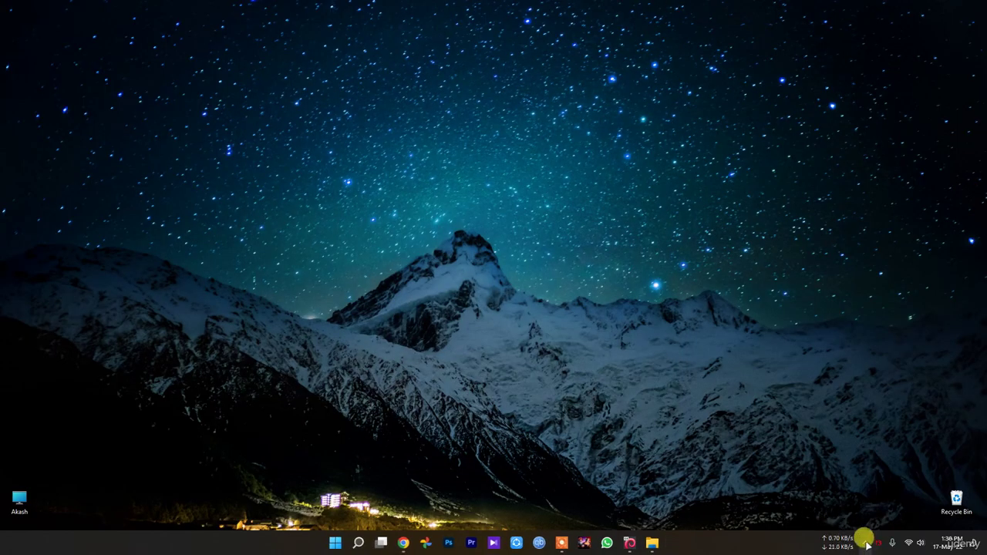